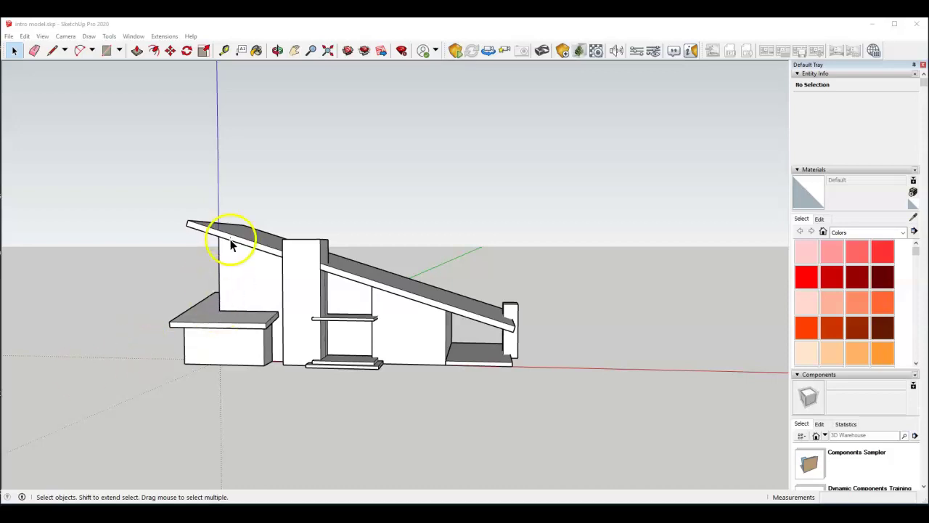
# Orbit to the house and open the wall group for editing
pyautogui.moveTo(232, 276); pyautogui.dragTo(332, 270, button='middle')
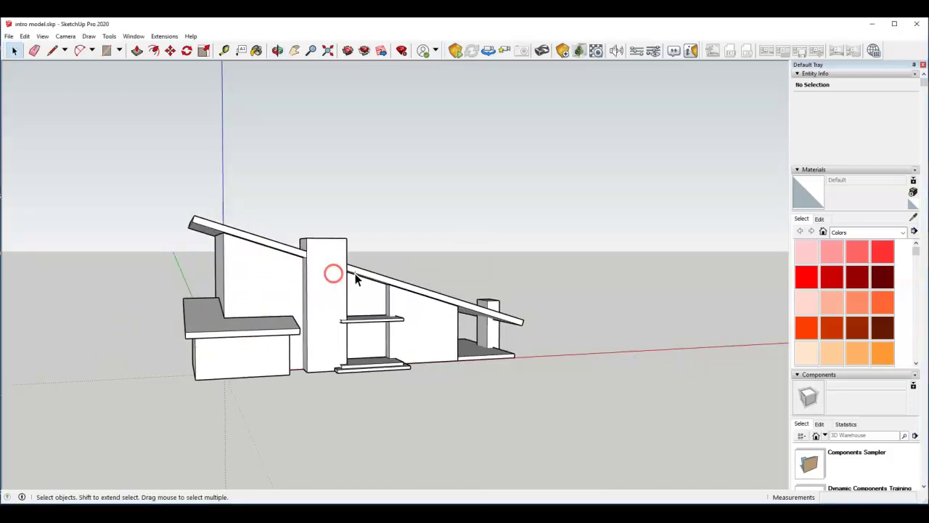
pyautogui.scroll(6, 249, 287)
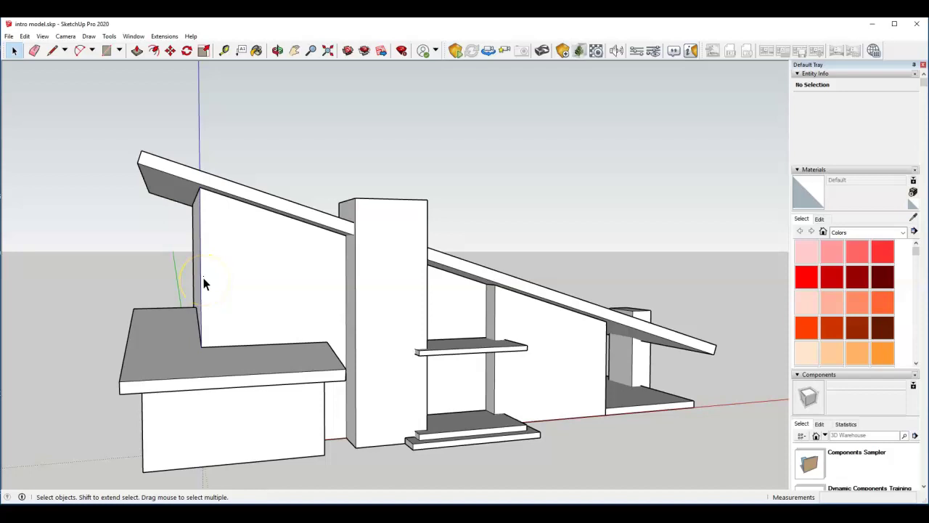
pyautogui.click(103, 50)
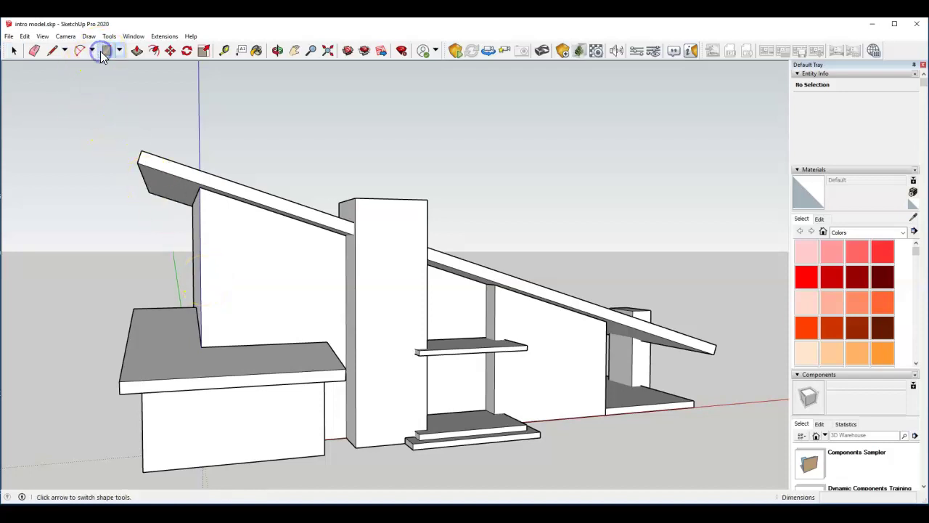
pyautogui.click(12, 50)
pyautogui.click(248, 281)
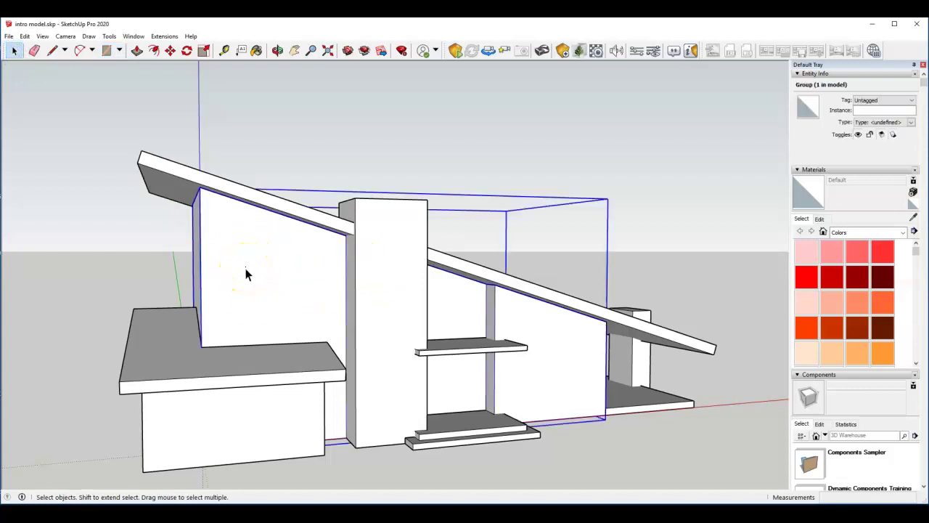
pyautogui.doubleClick(245, 269)
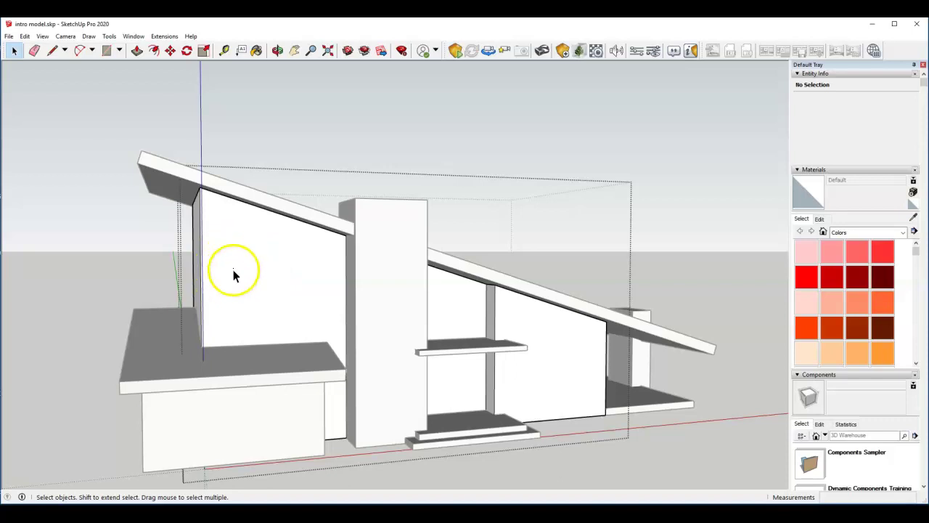
# Draw a window-sized rectangle on the upper left wall face and orbit in closer
pyautogui.click(106, 50)
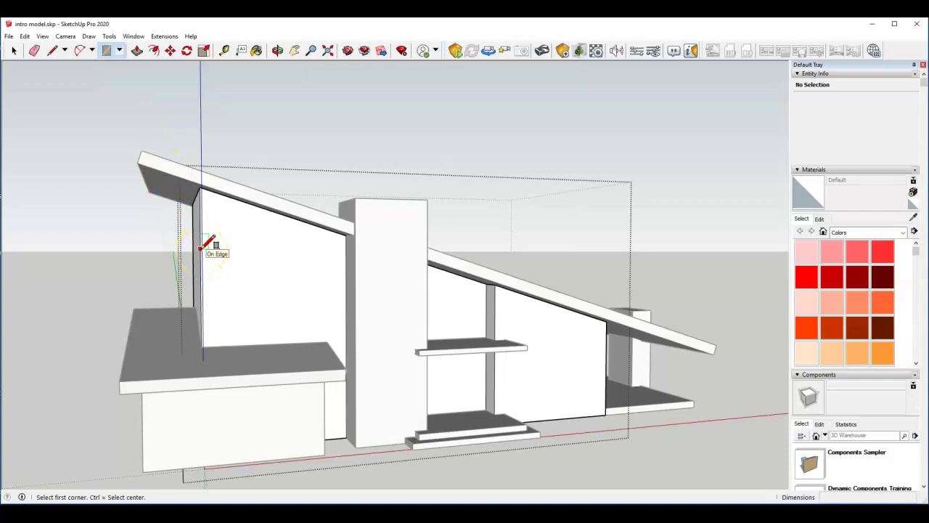
pyautogui.click(200, 249)
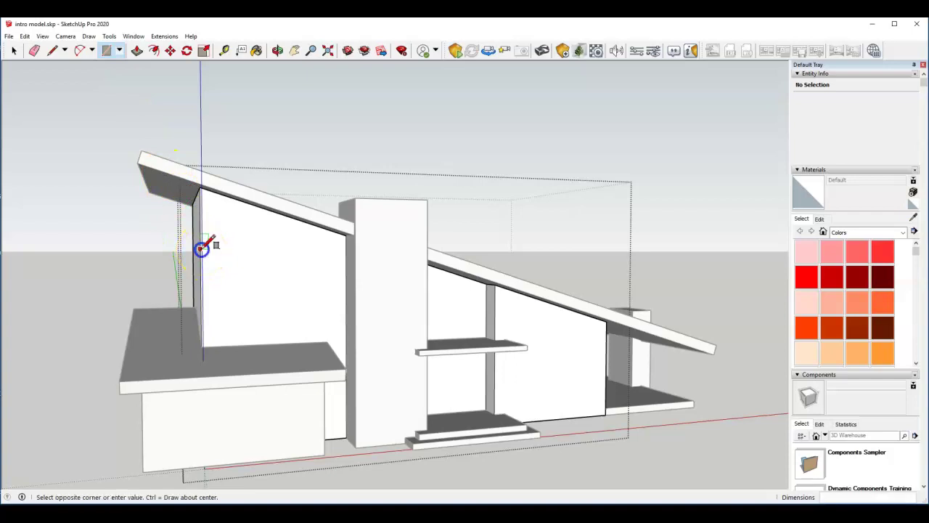
pyautogui.click(252, 320)
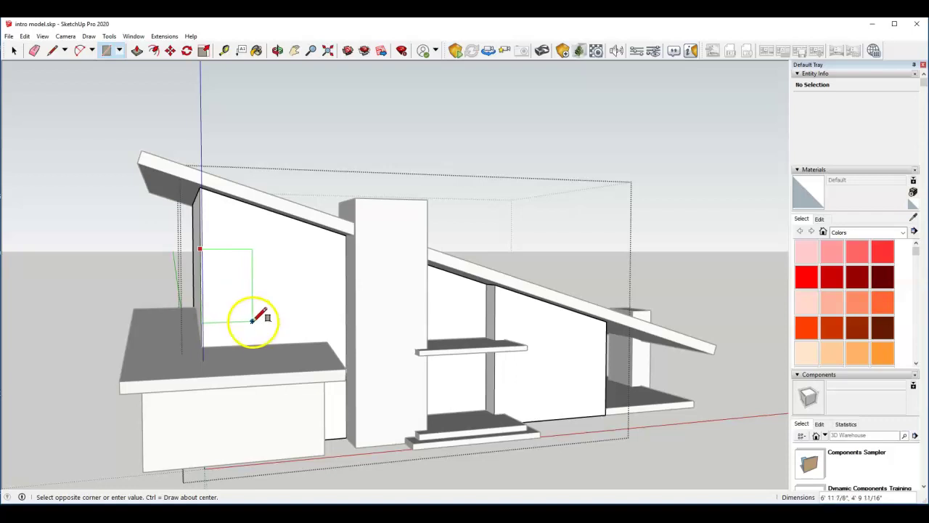
pyautogui.click(251, 321)
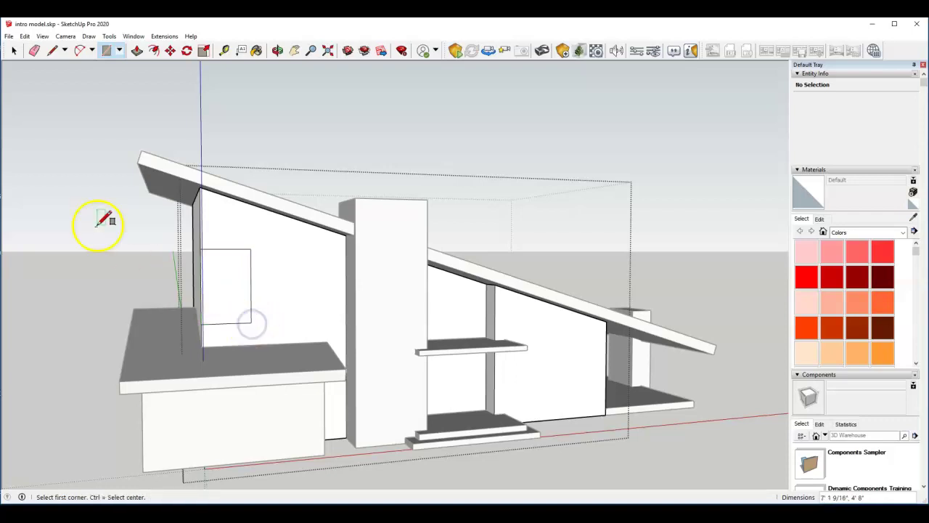
pyautogui.scroll(6, 238, 305)
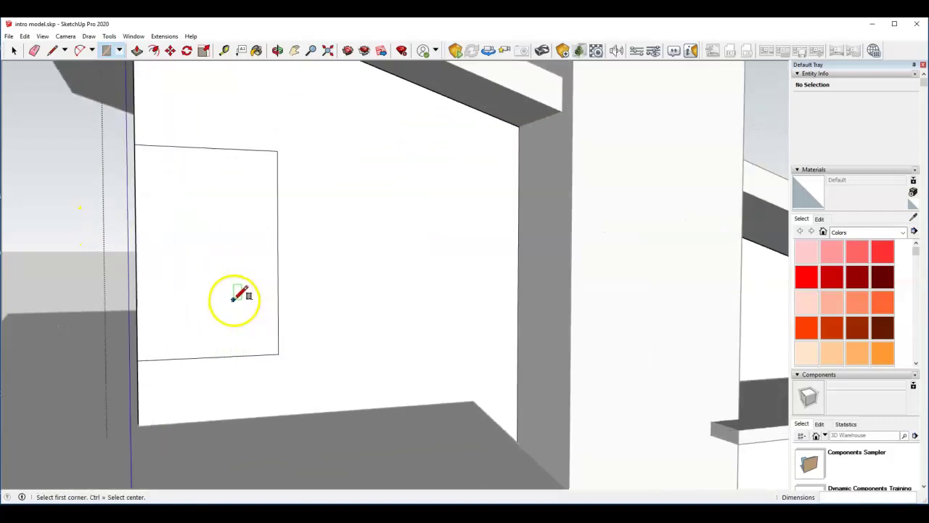
pyautogui.moveTo(232, 300); pyautogui.dragTo(225, 331, button='middle')
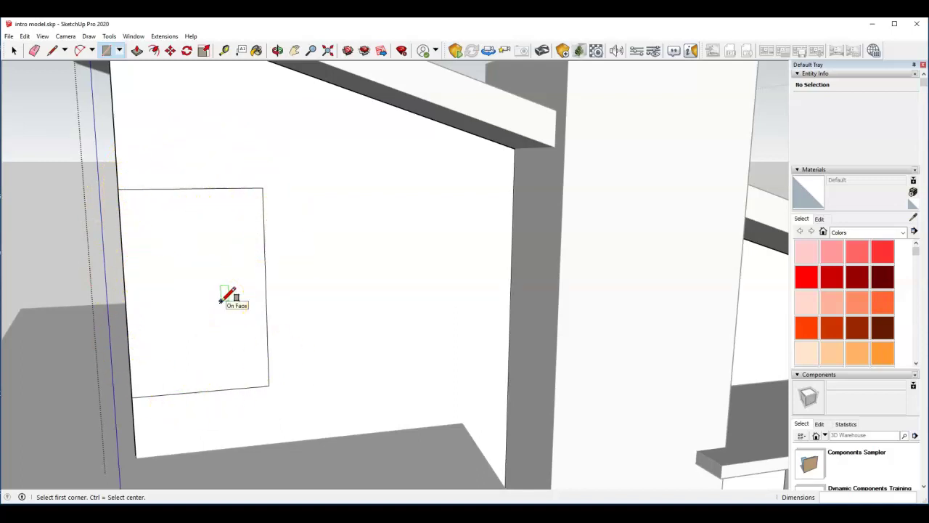
# Offset the window rectangle inward to create the first frame outline
pyautogui.click(154, 51)
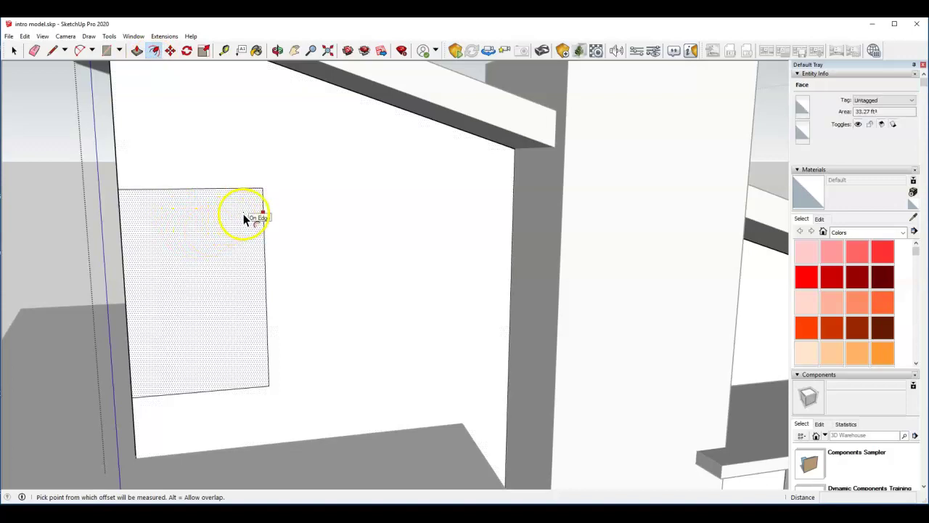
pyautogui.click(219, 191)
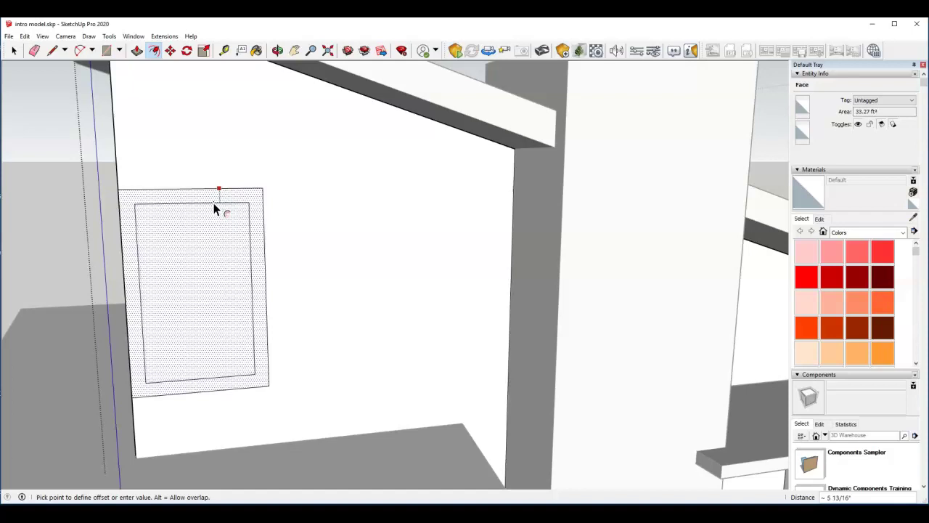
pyautogui.click(214, 209)
pyautogui.click(193, 307)
pyautogui.click(122, 325)
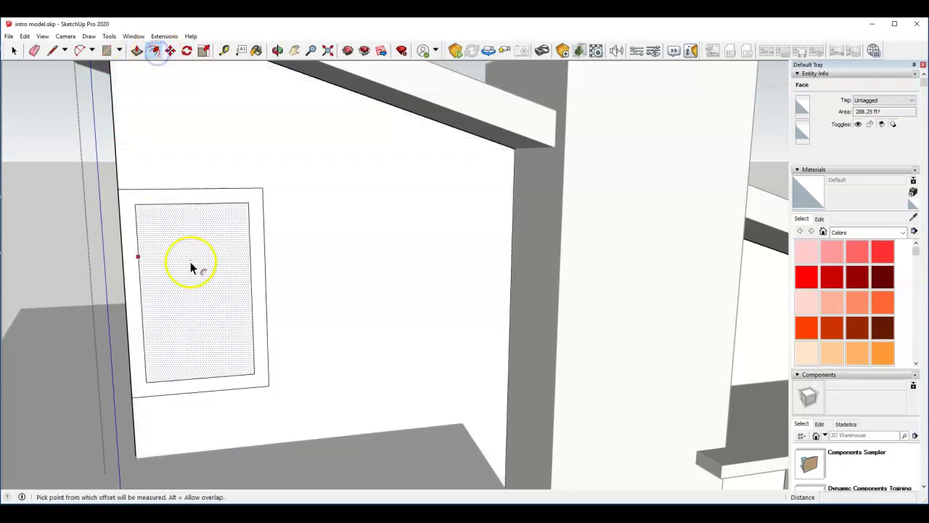
# Offset the inner outline inward again for a second nested frame border
pyautogui.click(201, 204)
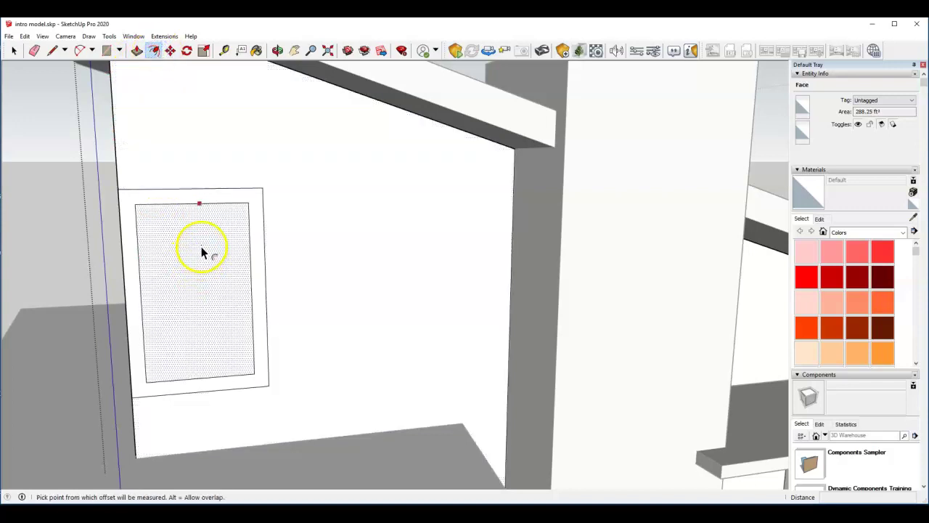
pyautogui.click(211, 210)
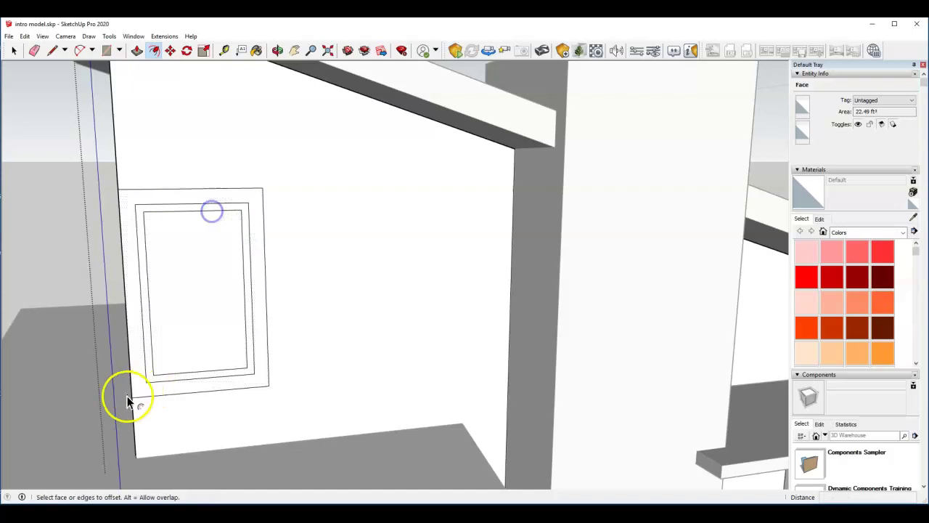
pyautogui.click(179, 272)
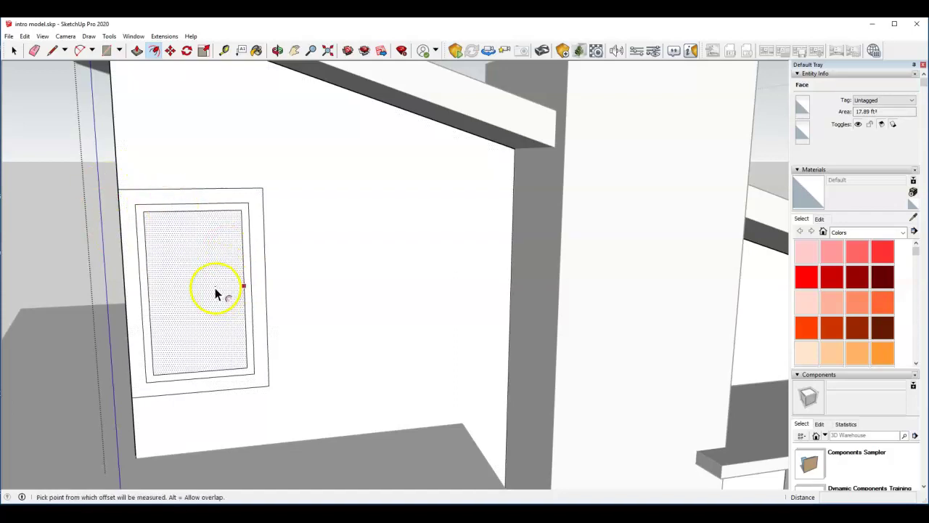
pyautogui.moveTo(201, 193); pyautogui.dragTo(218, 296, button='middle')
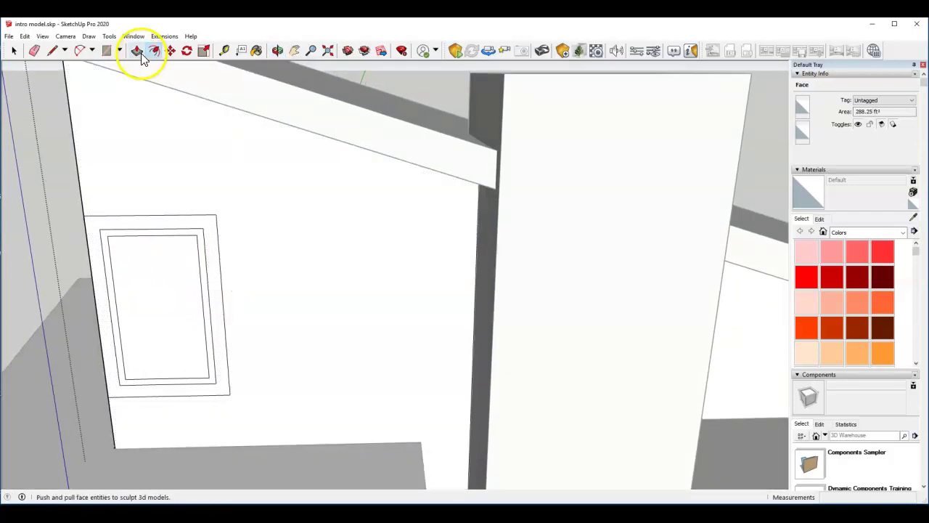
# Pull the window's outer frame face out 2 1/8" from the wall
pyautogui.click(141, 52)
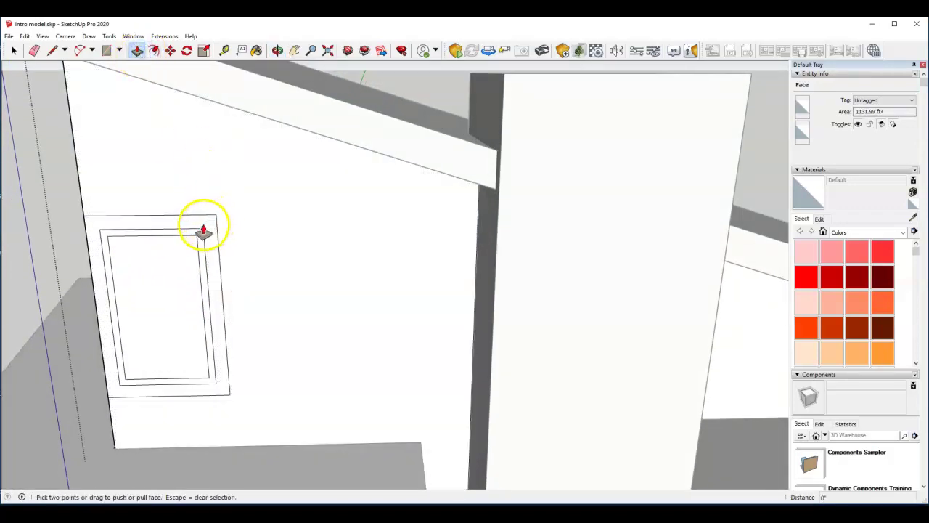
pyautogui.click(197, 231)
pyautogui.click(83, 250)
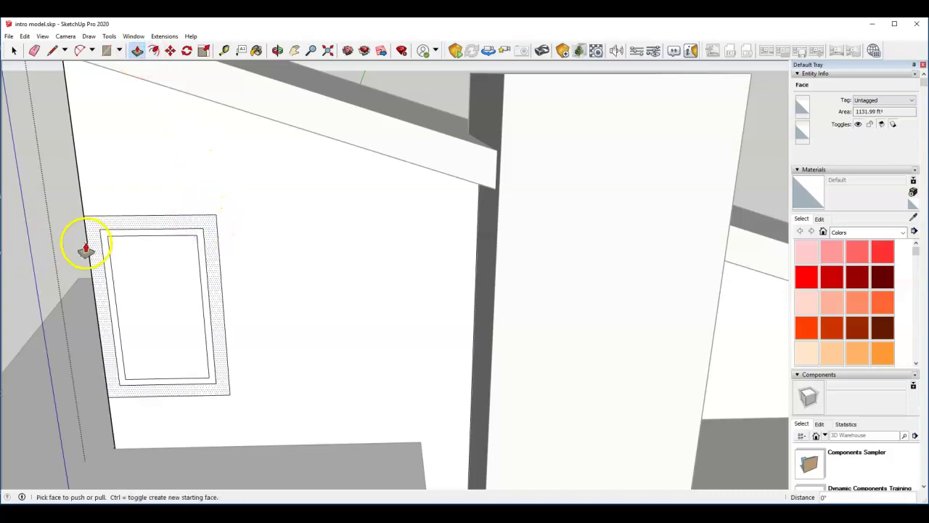
pyautogui.click(132, 238)
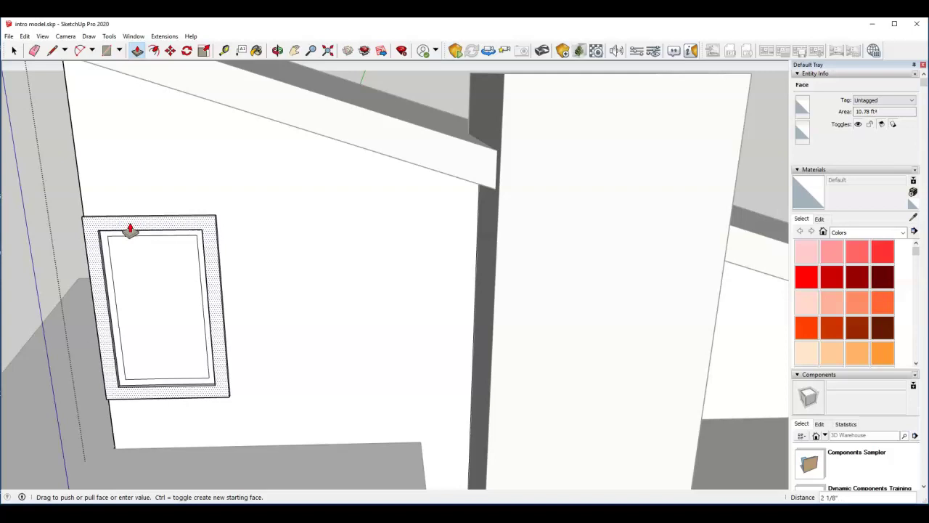
pyautogui.click(130, 230)
pyautogui.moveTo(139, 291); pyautogui.dragTo(129, 194, button='middle')
pyautogui.scroll(2, 147, 249)
pyautogui.click(99, 187)
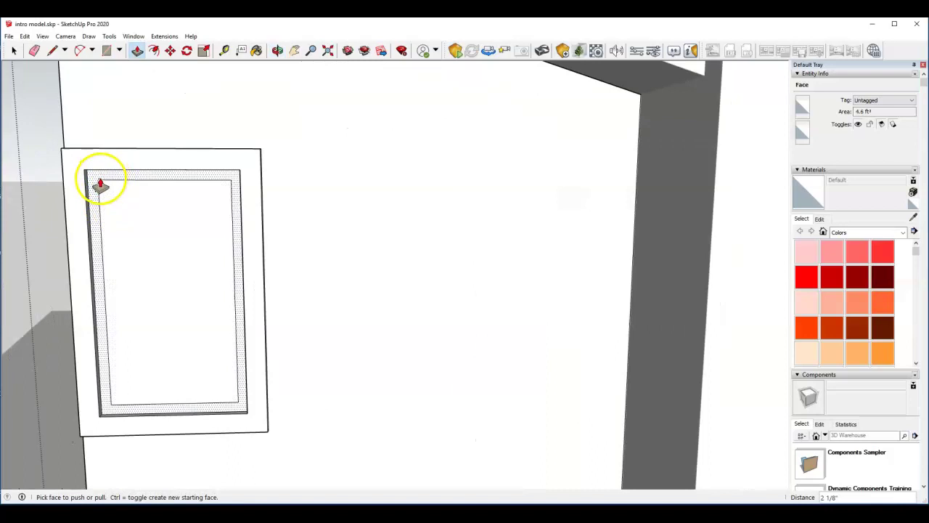
pyautogui.scroll(3, 100, 186)
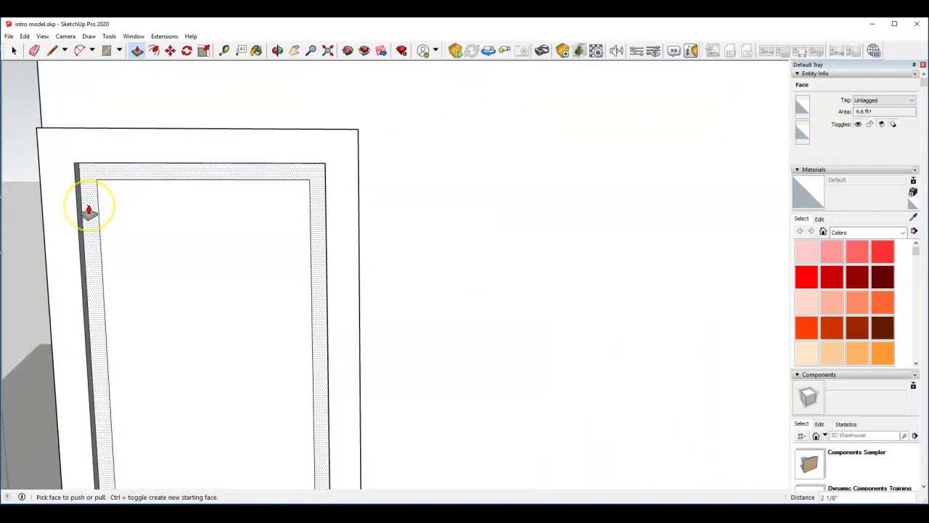
pyautogui.click(92, 191)
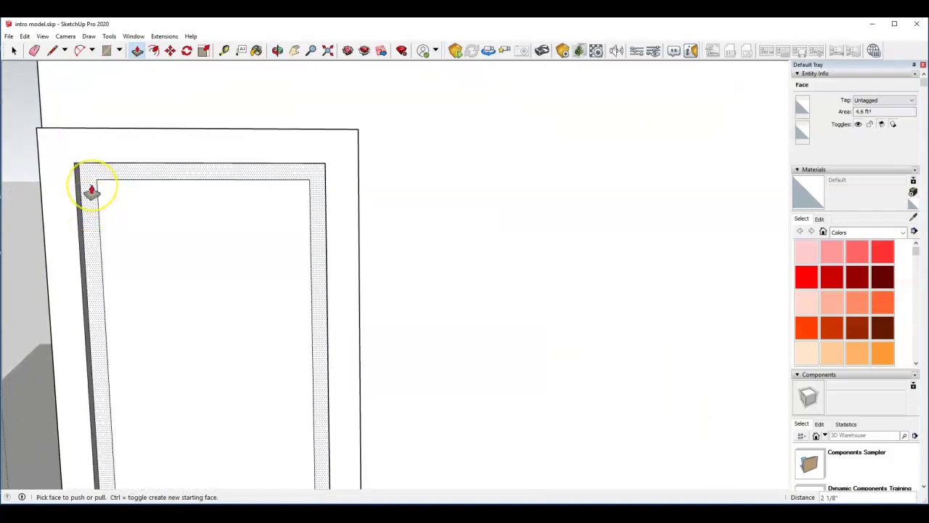
# Recess the inner pane 11 7/16" into the wall and push the inner border inward
pyautogui.click(118, 208)
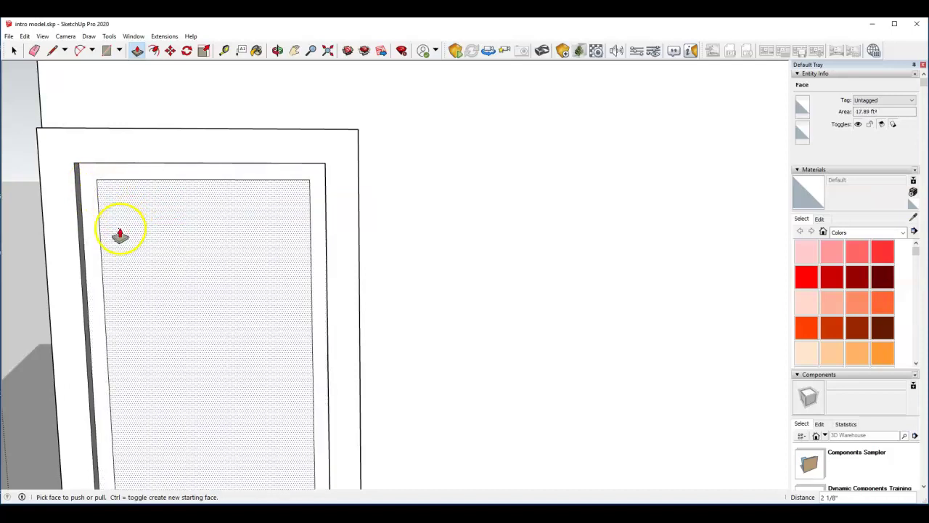
pyautogui.moveTo(134, 249)
pyautogui.mouseDown()
pyautogui.moveTo(161, 237)
pyautogui.moveTo(145, 238)
pyautogui.mouseUp()
pyautogui.moveTo(145, 238); pyautogui.dragTo(45, 245, button='middle')
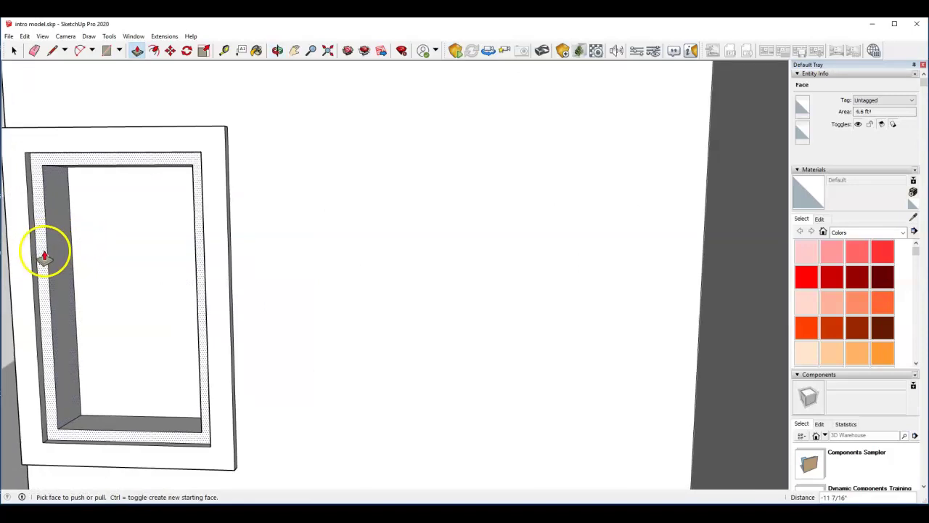
pyautogui.click(44, 255)
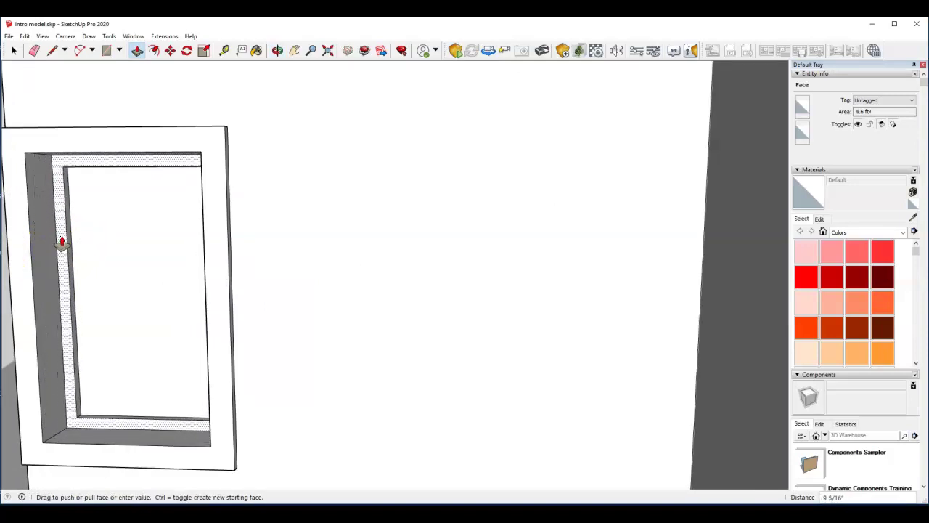
pyautogui.moveTo(58, 245); pyautogui.dragTo(201, 216, button='middle')
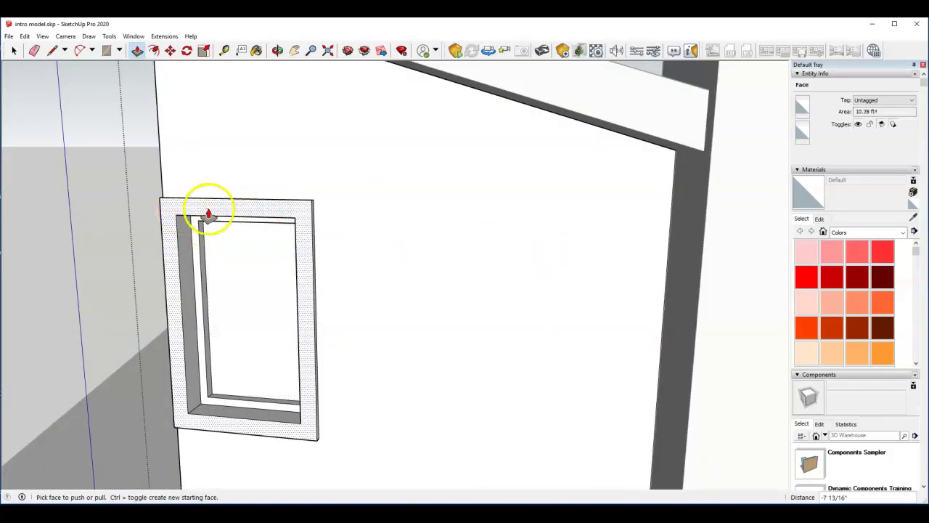
pyautogui.click(52, 50)
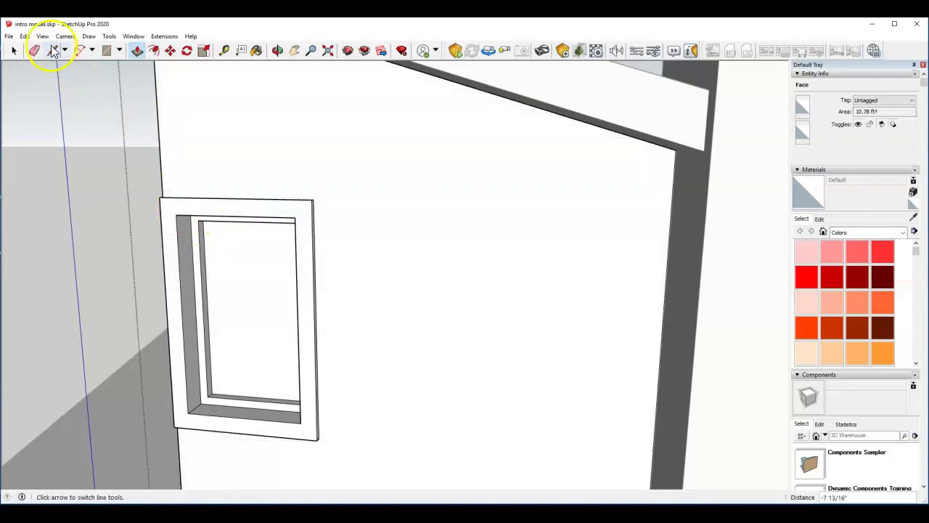
# Split a strip off the frame's top and pull it out into a head ledge
pyautogui.click(176, 215)
pyautogui.click(163, 215)
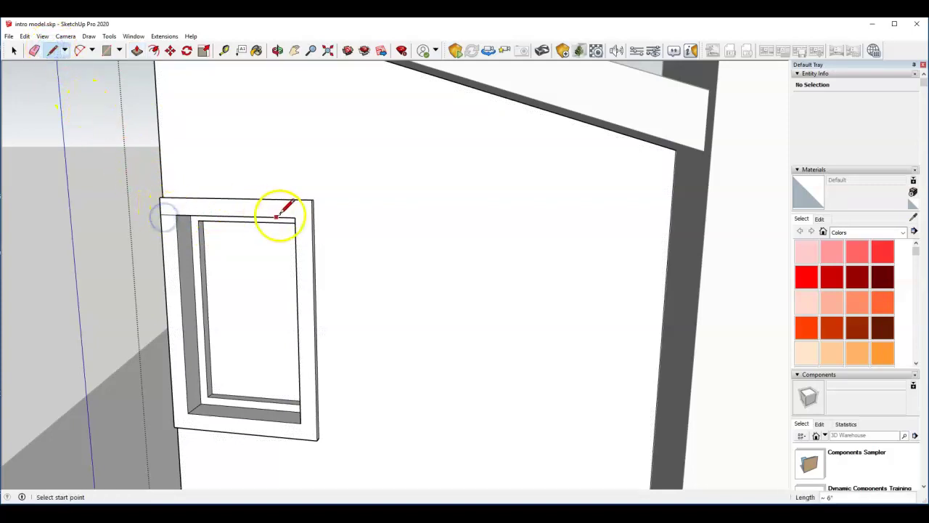
pyautogui.click(311, 216)
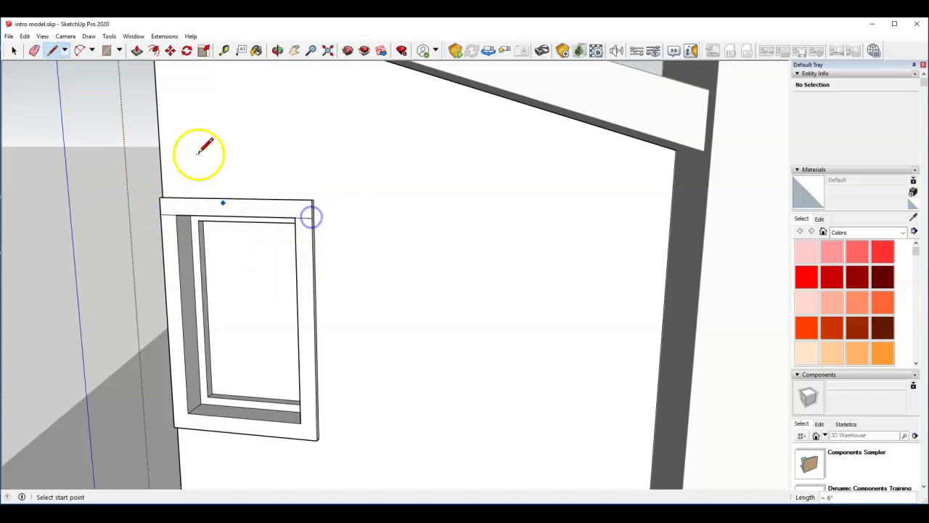
pyautogui.click(137, 50)
pyautogui.click(223, 210)
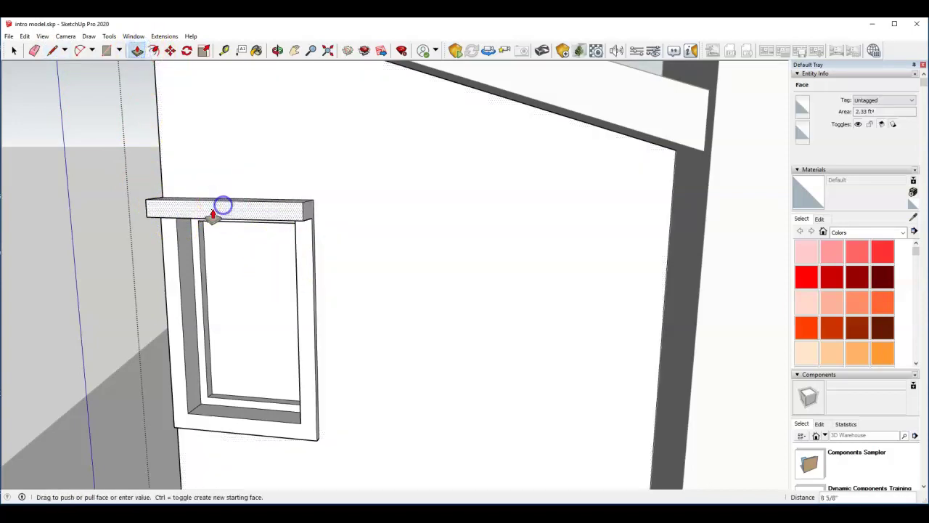
pyautogui.click(182, 228)
pyautogui.moveTo(182, 228); pyautogui.dragTo(261, 260, button='middle')
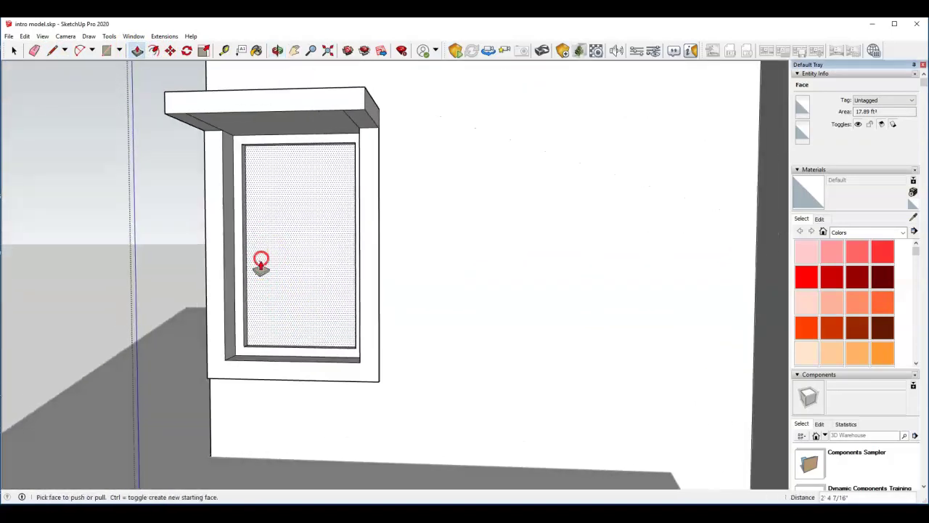
# Select the ledge's front edge, clear it, and view the window on the house
pyautogui.click(13, 50)
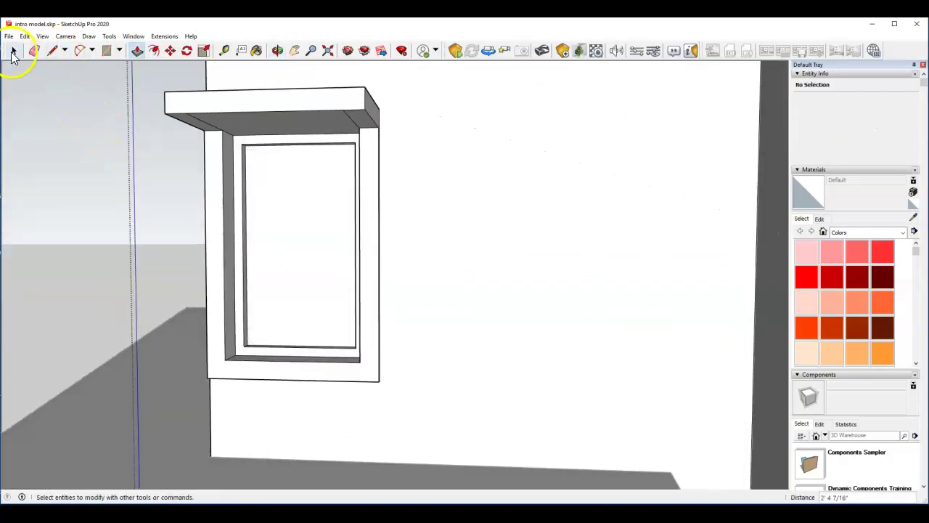
pyautogui.click(197, 121)
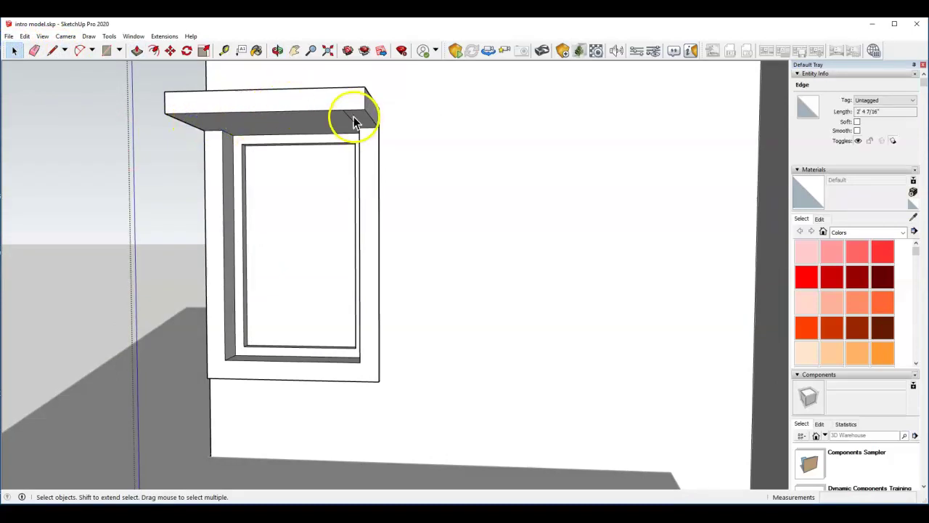
pyautogui.press('Escape')
pyautogui.moveTo(348, 123); pyautogui.dragTo(398, 190, button='middle')
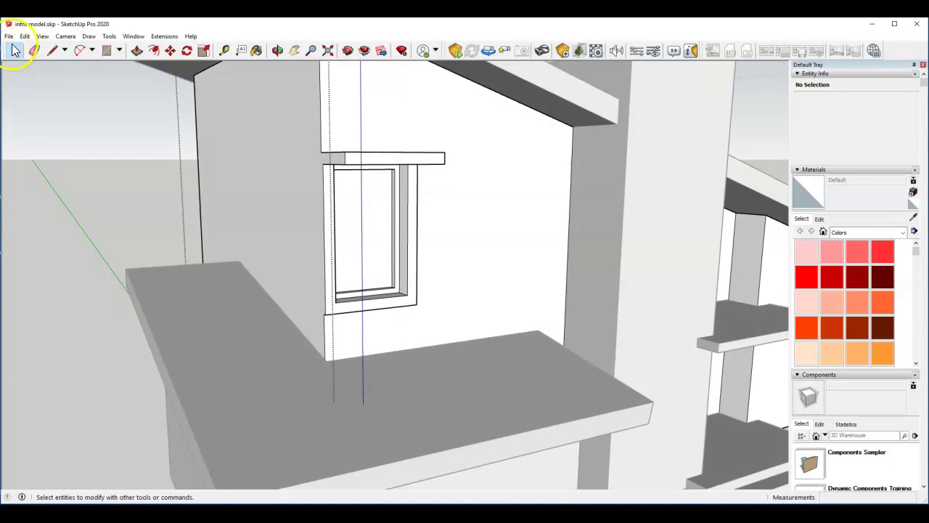
# Box-select the window and its ledge and make them into Component#1
pyautogui.click(14, 50)
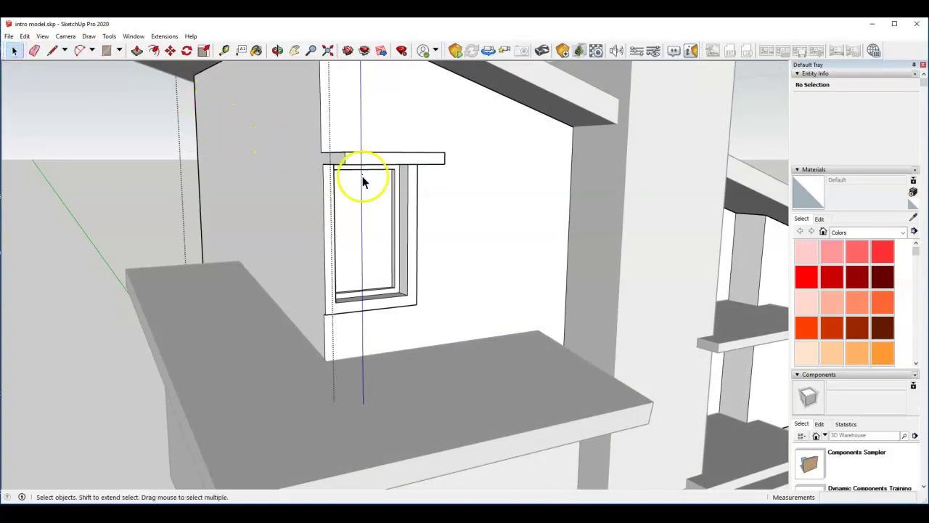
pyautogui.moveTo(380, 222); pyautogui.dragTo(380, 192, button='middle')
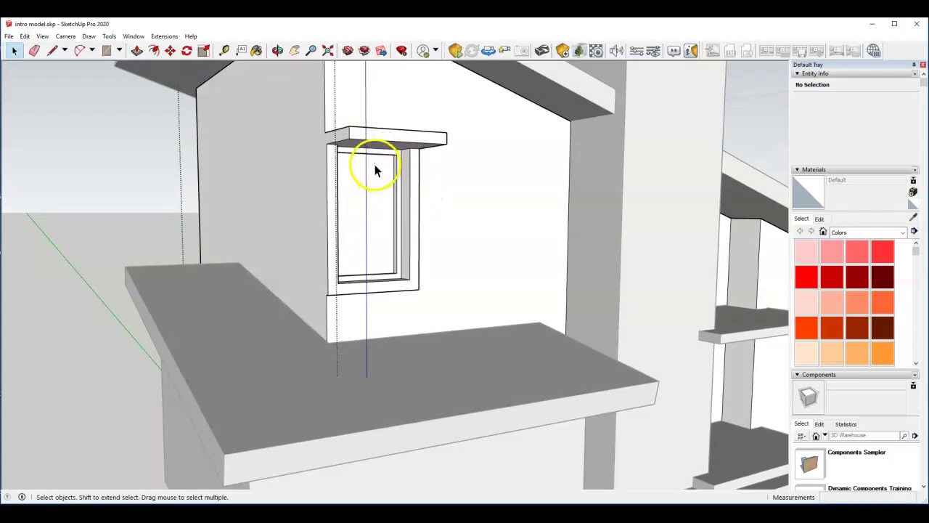
pyautogui.moveTo(286, 113); pyautogui.dragTo(458, 313)
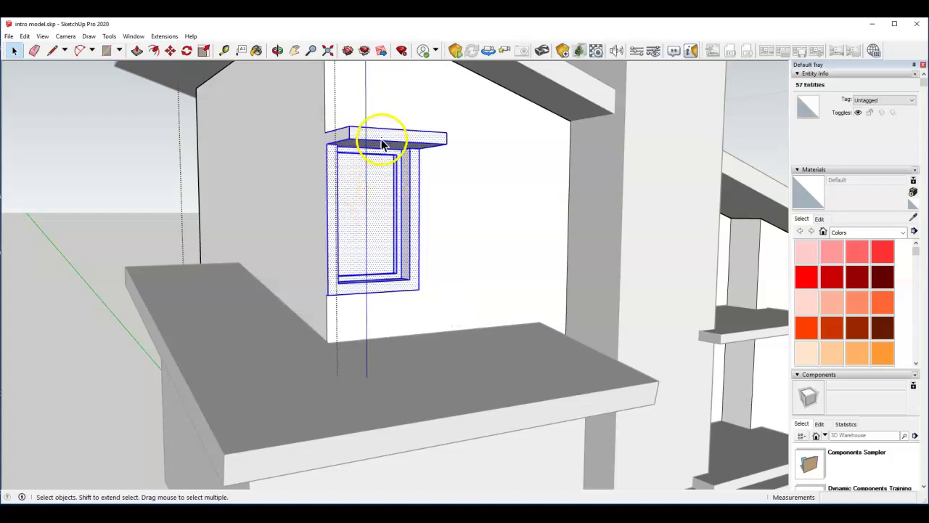
pyautogui.rightClick(381, 139)
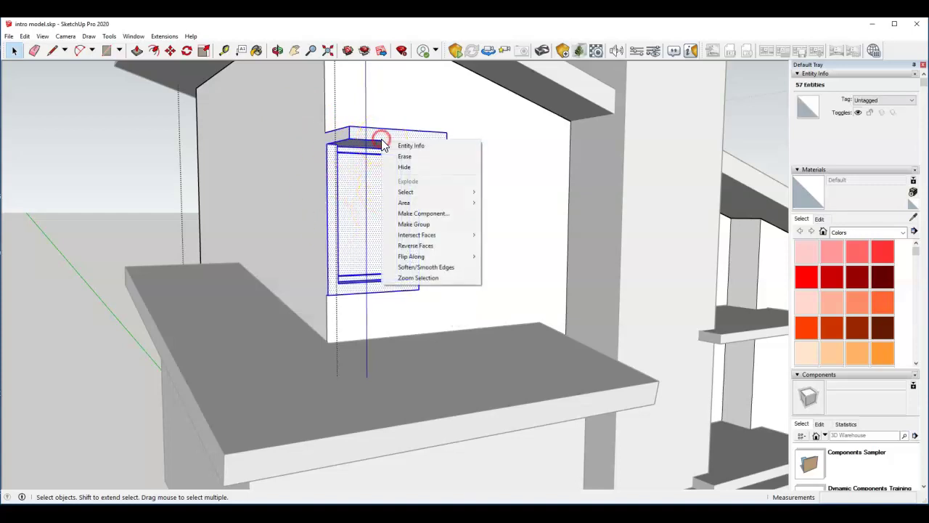
pyautogui.click(431, 214)
pyautogui.click(476, 372)
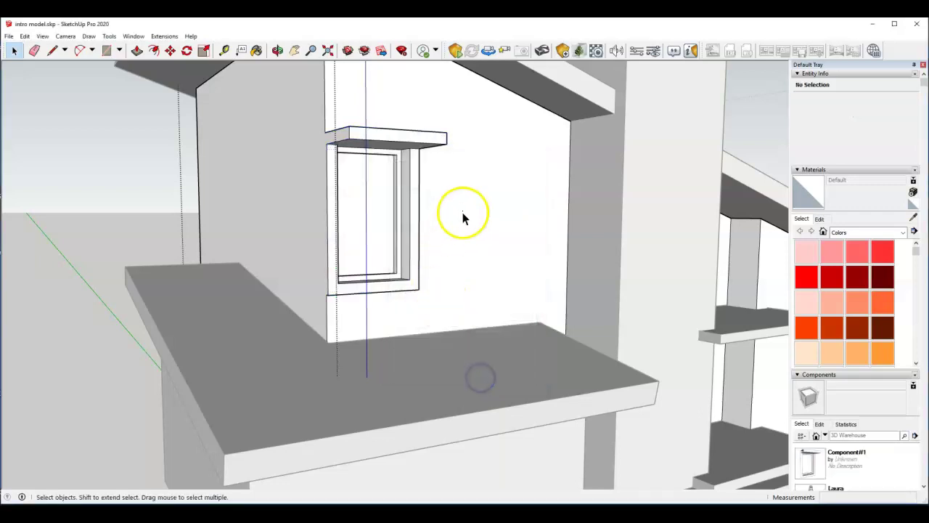
pyautogui.moveTo(463, 213); pyautogui.dragTo(285, 234, button='middle')
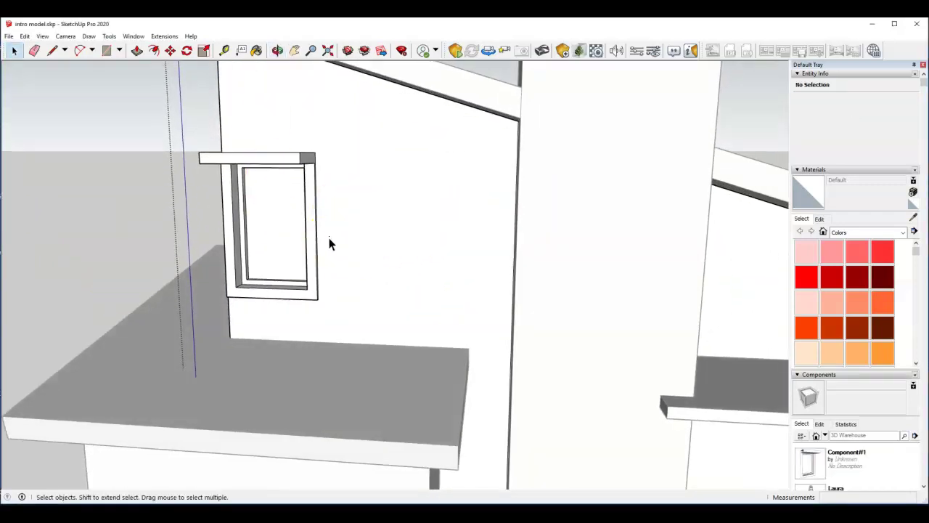
# Orbit to the house front and open the window group for editing
pyautogui.scroll(-3, 328, 248)
pyautogui.moveTo(326, 254); pyautogui.dragTo(193, 220, button='middle')
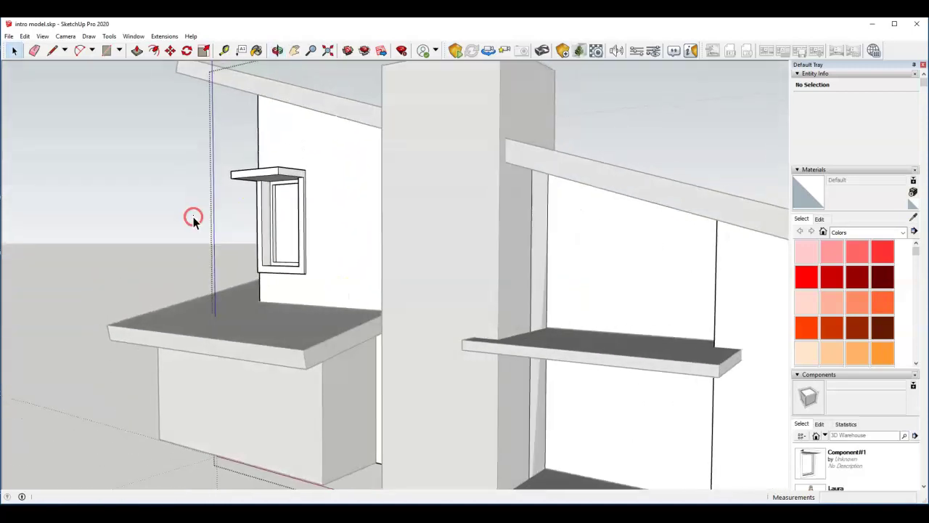
pyautogui.scroll(-3, 286, 259)
pyautogui.moveTo(286, 259); pyautogui.dragTo(394, 292, button='middle')
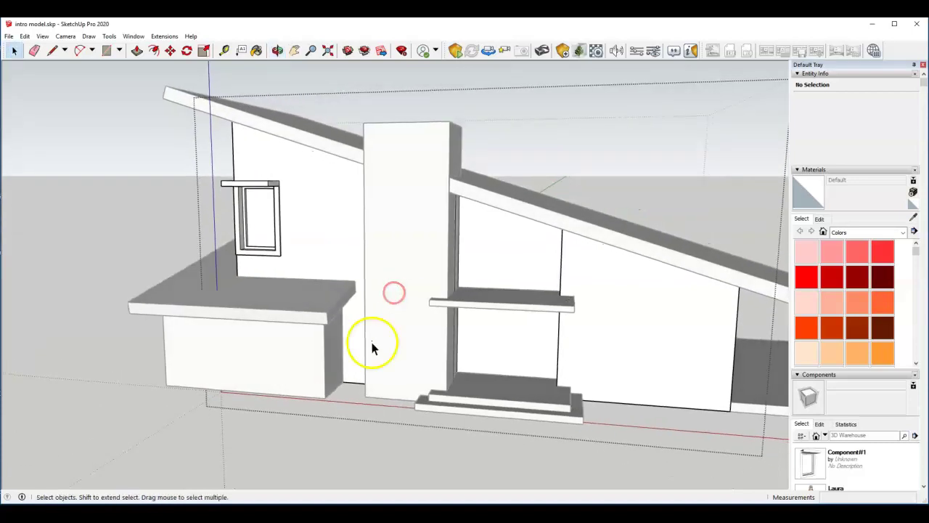
pyautogui.scroll(2, 262, 247)
pyautogui.scroll(3, 263, 247)
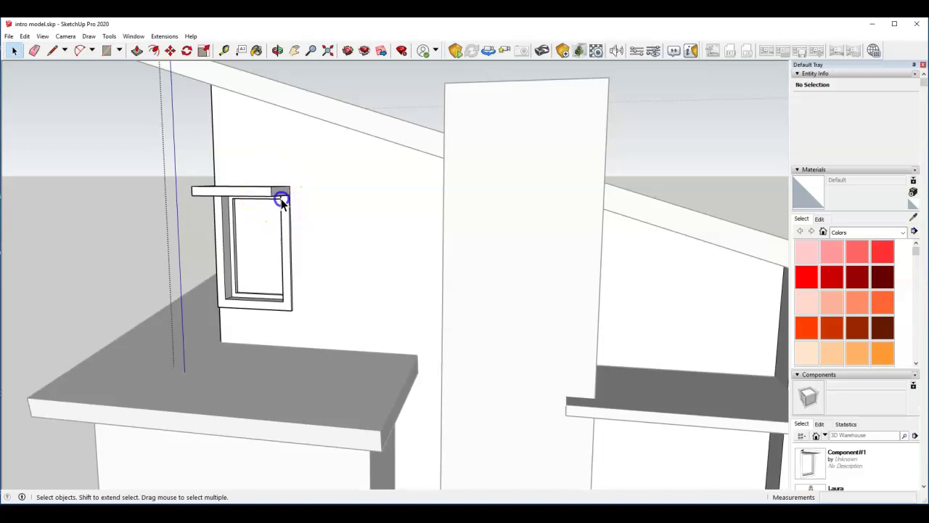
pyautogui.click(281, 199)
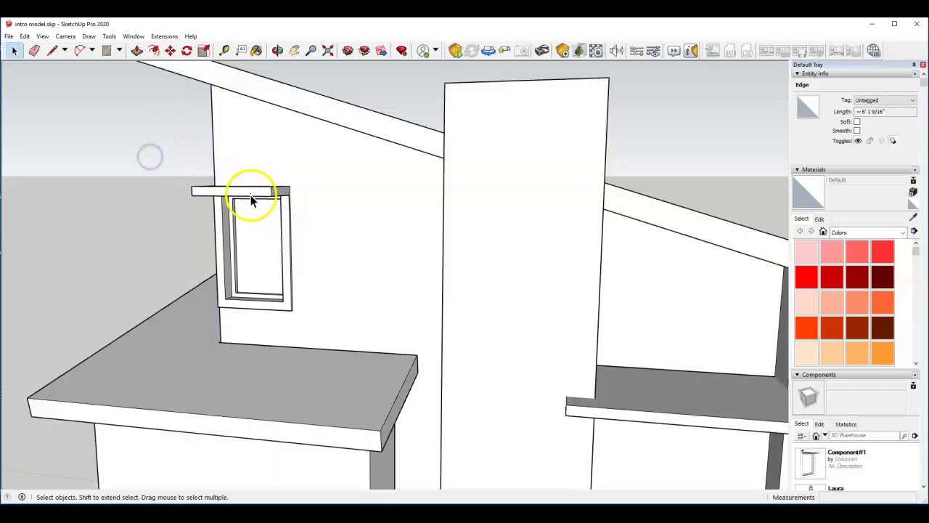
pyautogui.click(249, 196)
pyautogui.doubleClick(268, 193)
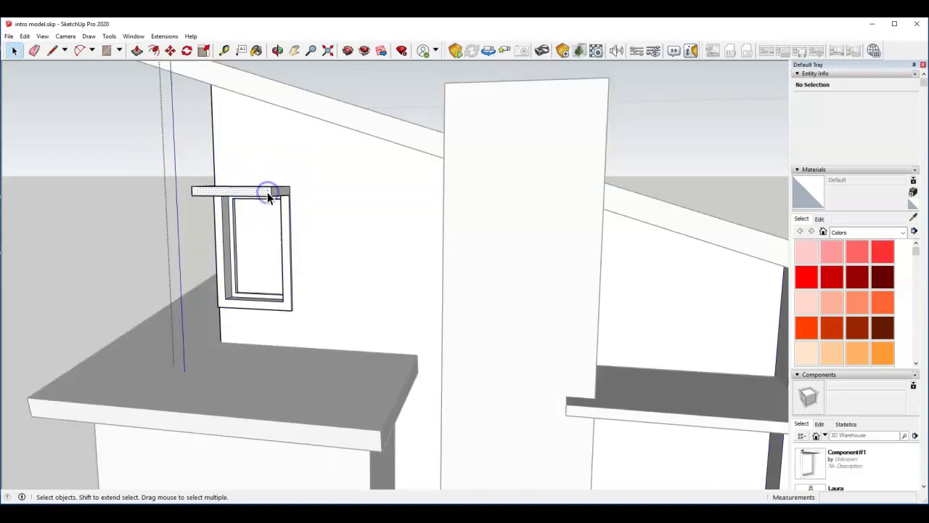
pyautogui.click(268, 193)
pyautogui.moveTo(201, 174)
pyautogui.mouseDown(button='middle')
pyautogui.moveTo(259, 172)
pyautogui.moveTo(235, 195)
pyautogui.moveTo(257, 164)
pyautogui.moveTo(259, 182)
pyautogui.moveTo(210, 181)
pyautogui.mouseUp(button='middle')
# Box-select the window pieces and make Component#2 with Cut opening checked
pyautogui.moveTo(209, 182); pyautogui.dragTo(376, 347)
pyautogui.moveTo(375, 346); pyautogui.dragTo(299, 209, button='middle')
pyautogui.rightClick(266, 182)
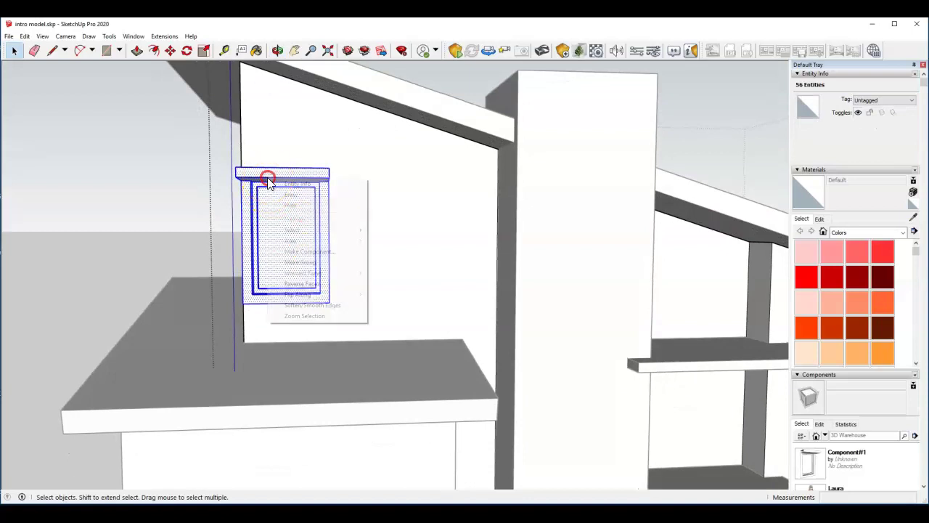
pyautogui.click(323, 251)
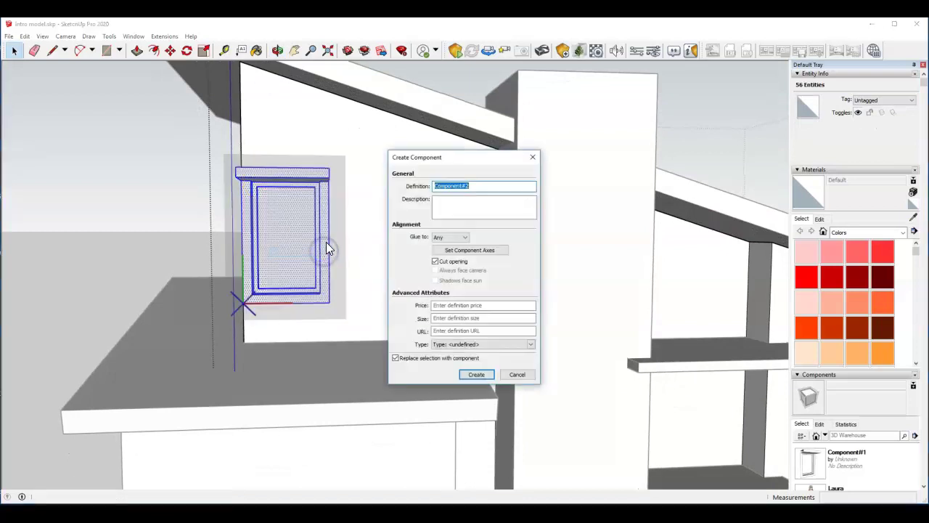
pyautogui.click(477, 375)
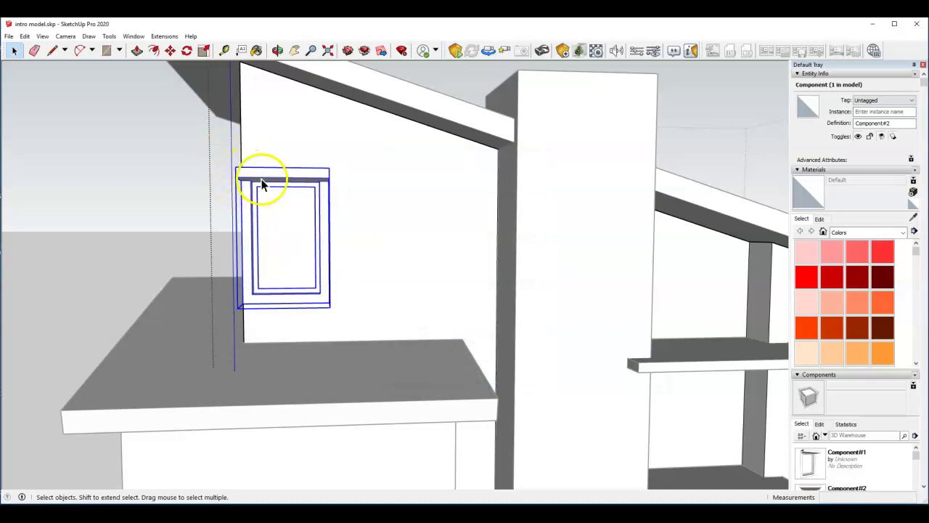
pyautogui.moveTo(262, 184); pyautogui.dragTo(232, 198, button='middle')
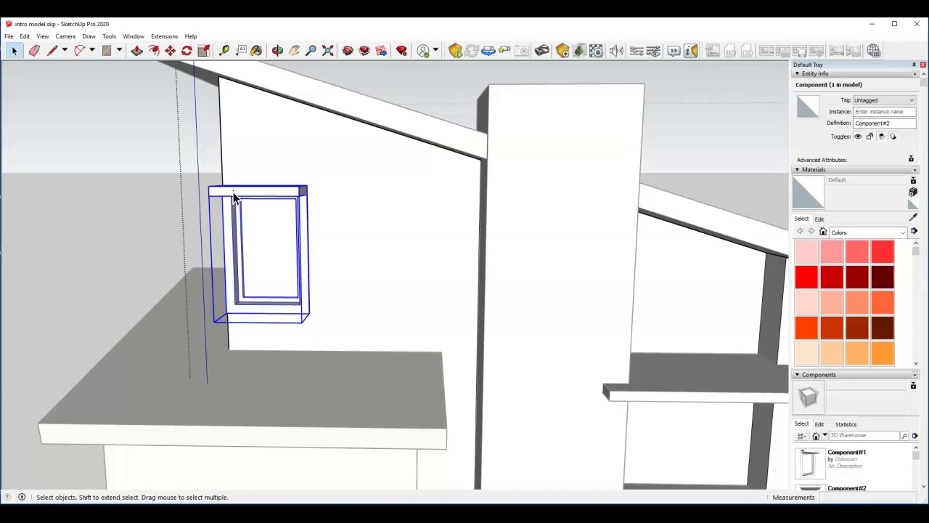
pyautogui.press('Delete')
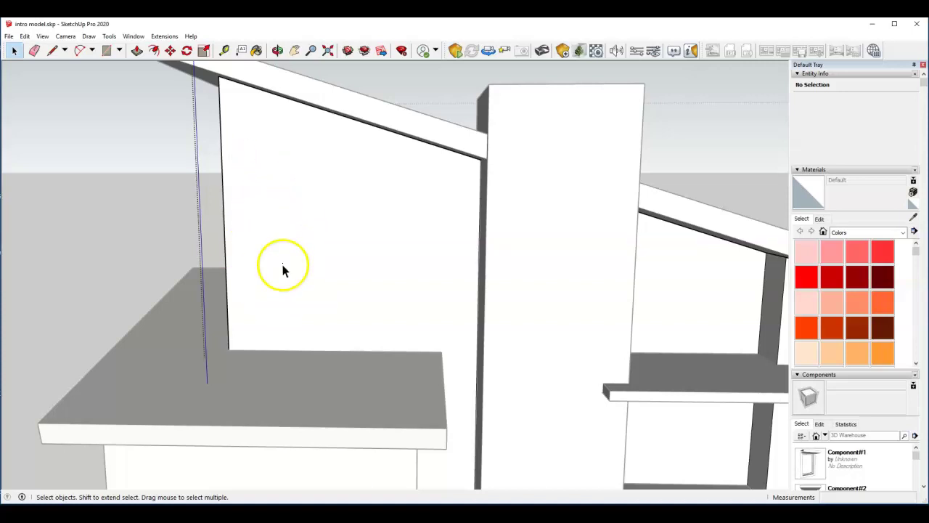
pyautogui.hotkey('ctrl', 'z')
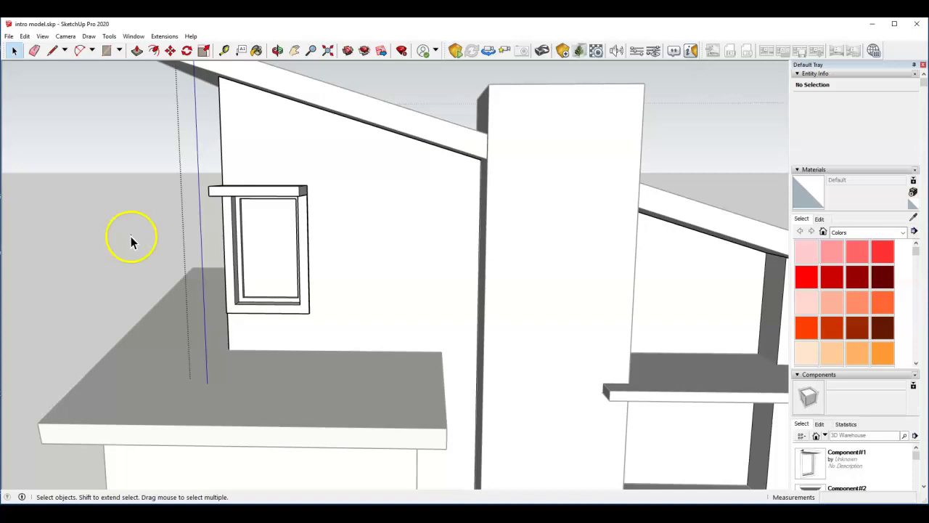
pyautogui.scroll(-3, 305, 174)
# Zoom in on the wall right of the chimney above the shelf, then switch to Select
pyautogui.moveTo(305, 191); pyautogui.dragTo(238, 185, button='middle')
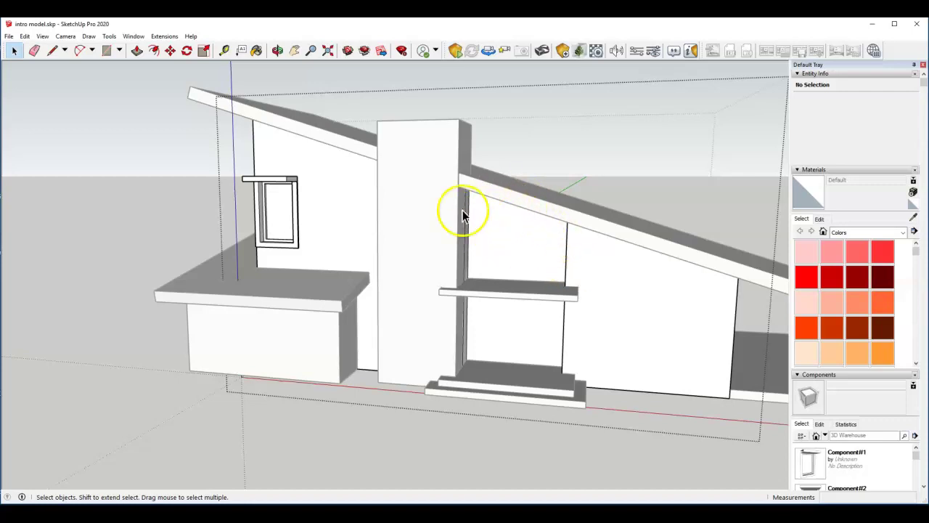
pyautogui.keyDown('shift'); pyautogui.moveTo(504, 233); pyautogui.dragTo(460, 212, button='middle'); pyautogui.keyUp('shift')
pyautogui.scroll(6, 473, 249)
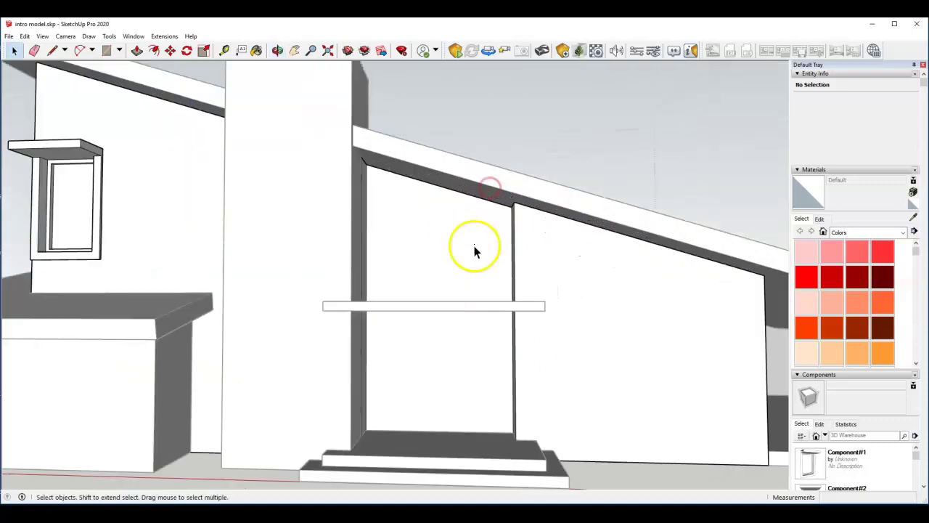
pyautogui.moveTo(453, 242); pyautogui.dragTo(431, 249)
pyautogui.press('space')
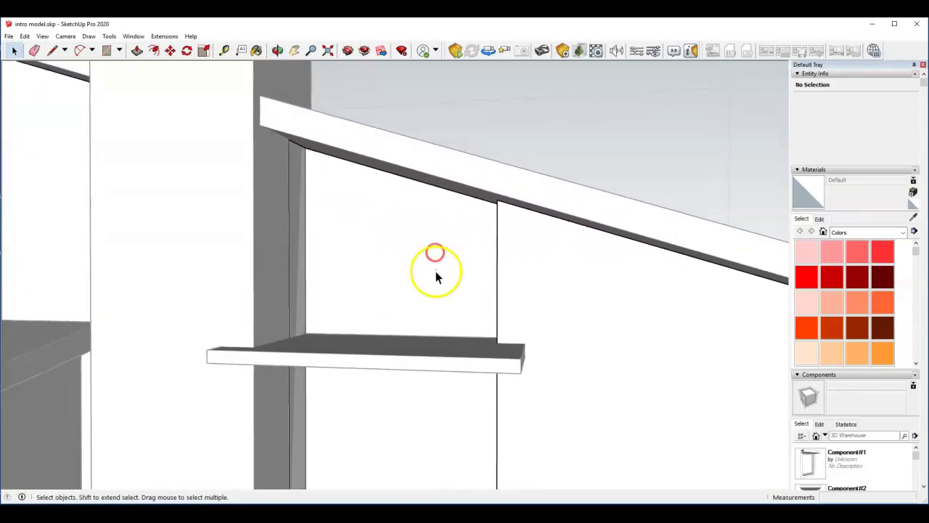
# Draw a horizontal line across the wall beside the chimney, splitting off the upper trapezoid
pyautogui.click(373, 241)
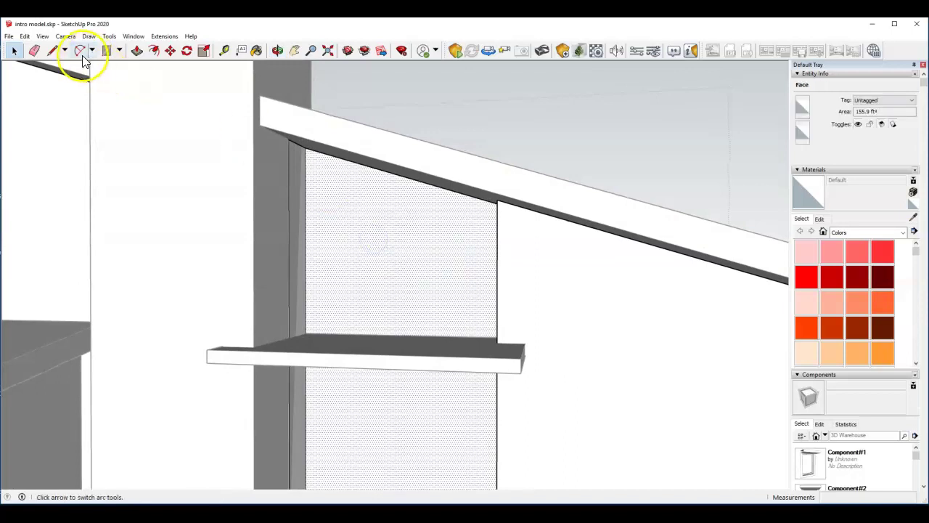
pyautogui.click(54, 51)
pyautogui.moveTo(306, 256); pyautogui.dragTo(320, 291, button='middle')
pyautogui.click(315, 276)
pyautogui.moveTo(508, 290); pyautogui.dragTo(530, 272, button='middle')
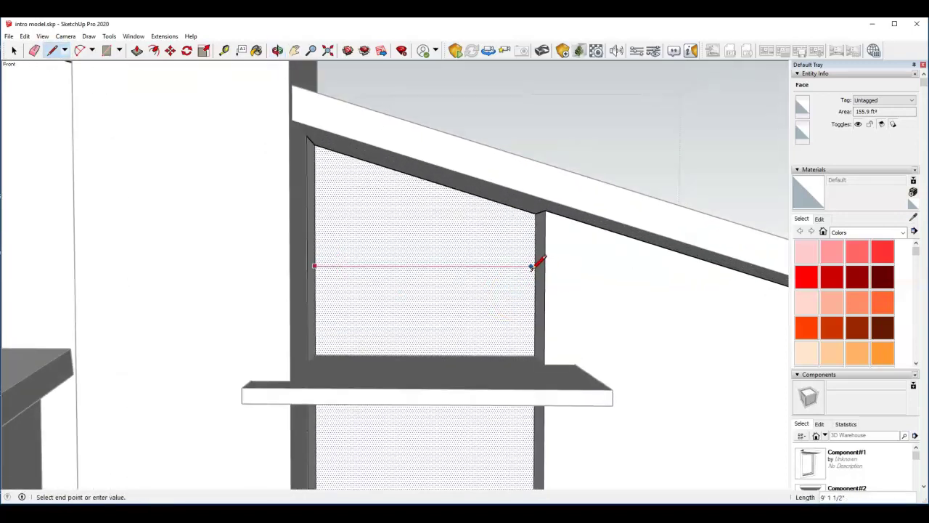
pyautogui.click(534, 265)
pyautogui.moveTo(450, 326); pyautogui.dragTo(367, 328, button='middle')
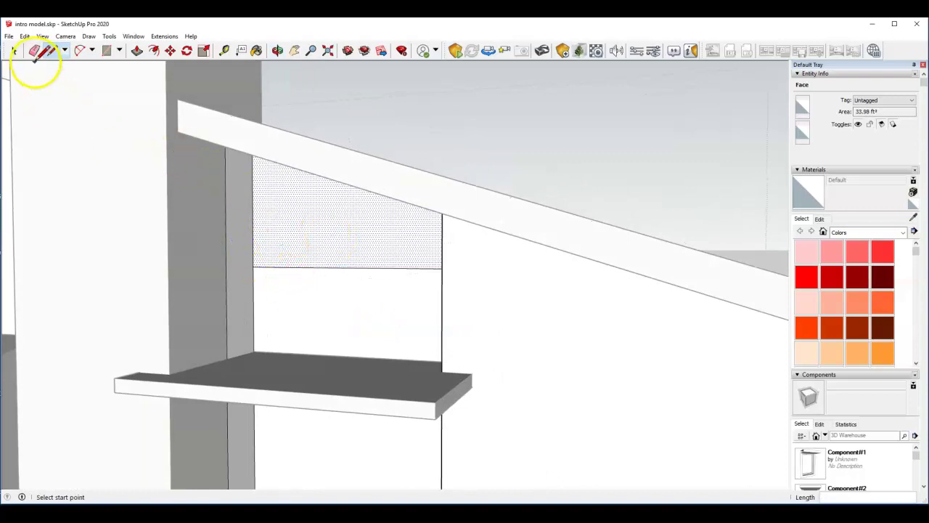
# Offset the upper trapezoid face inward about 3" to form a thin frame
pyautogui.click(154, 54)
pyautogui.scroll(3, 290, 222)
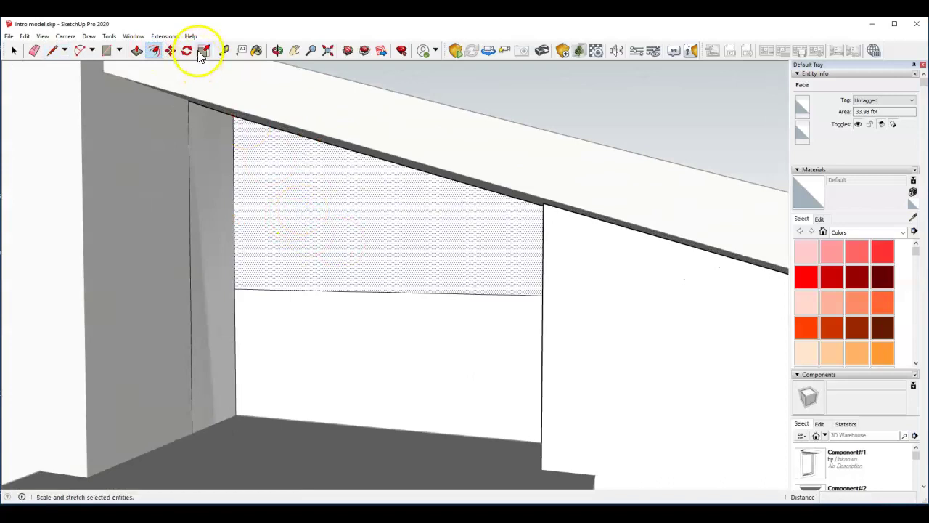
pyautogui.click(290, 193)
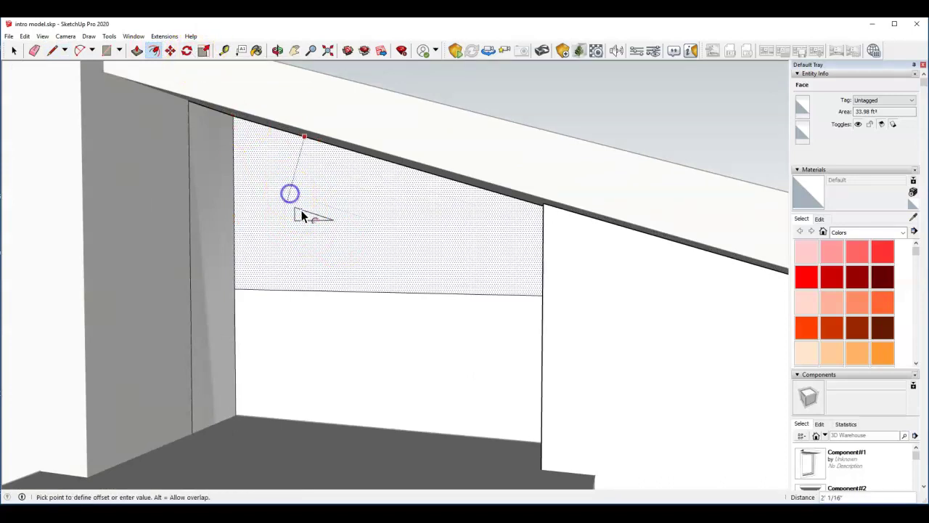
pyautogui.click(286, 145)
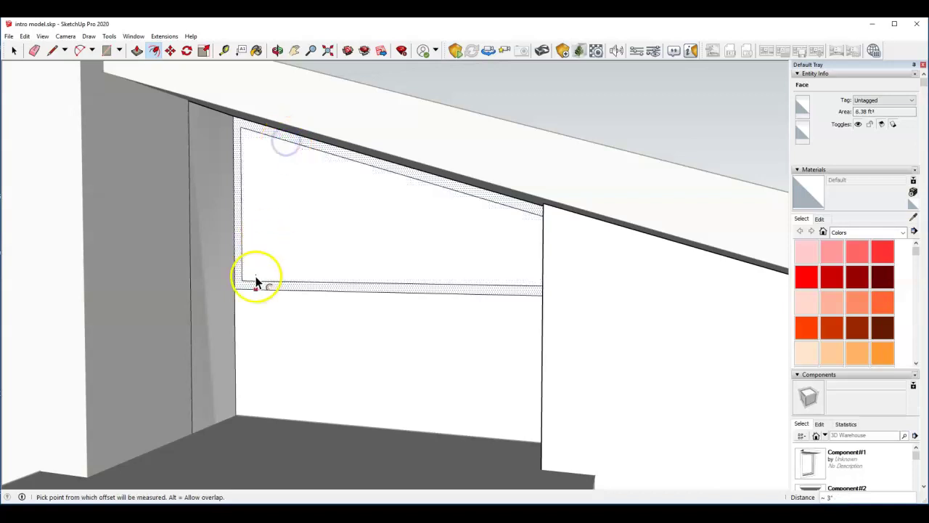
pyautogui.moveTo(254, 280); pyautogui.dragTo(303, 289, button='middle')
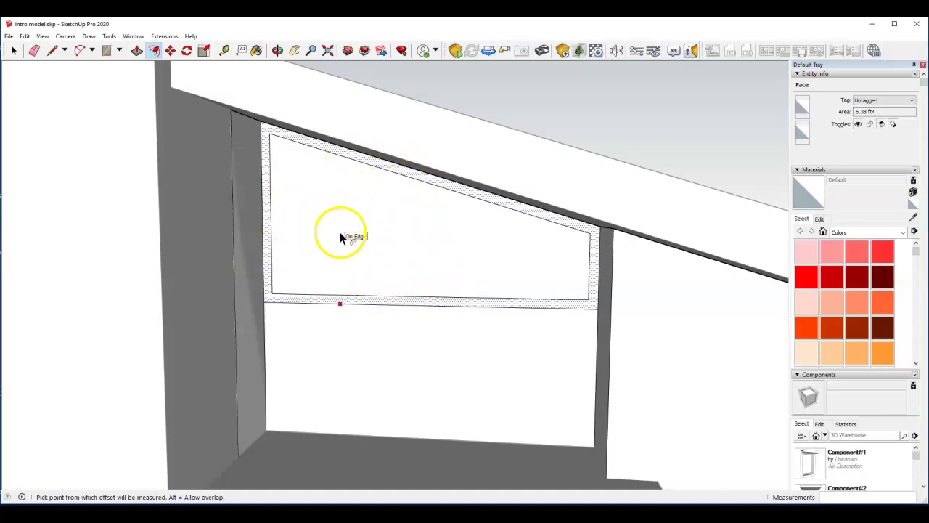
pyautogui.click(52, 52)
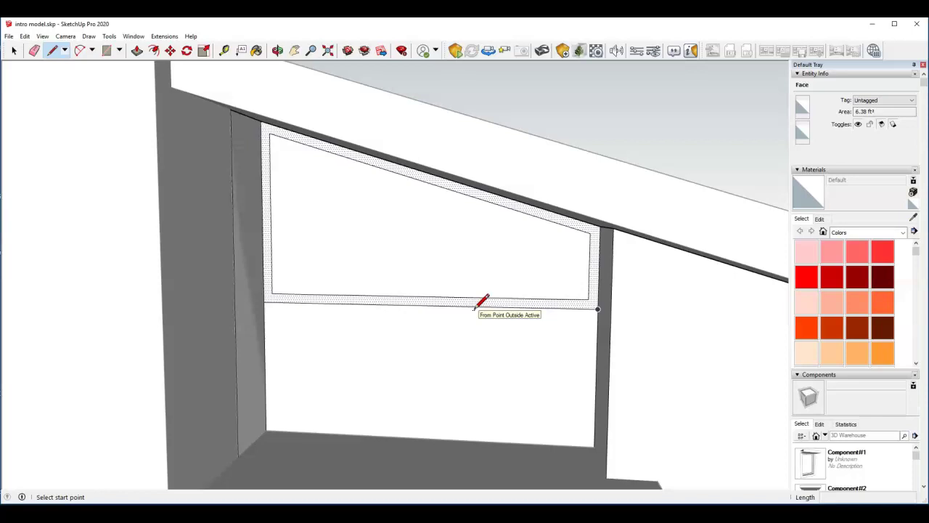
# Draw two pairs of vertical lines from the sloped top to the frame bottom as mullions
pyautogui.moveTo(393, 272); pyautogui.dragTo(420, 260, button='middle')
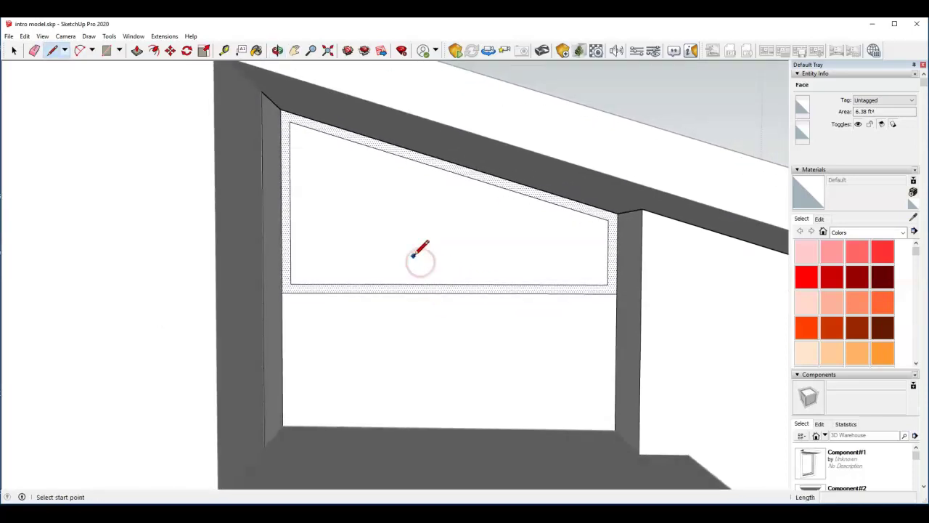
pyautogui.click(392, 154)
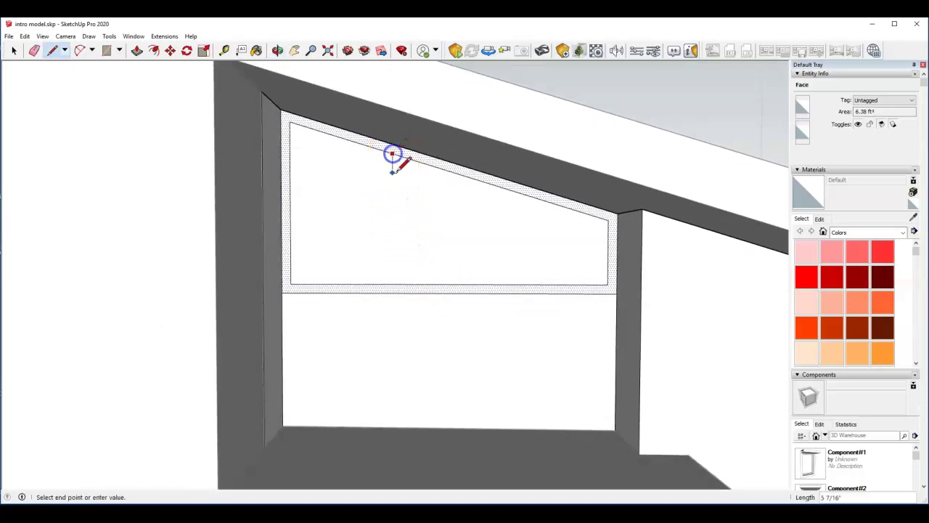
pyautogui.click(392, 283)
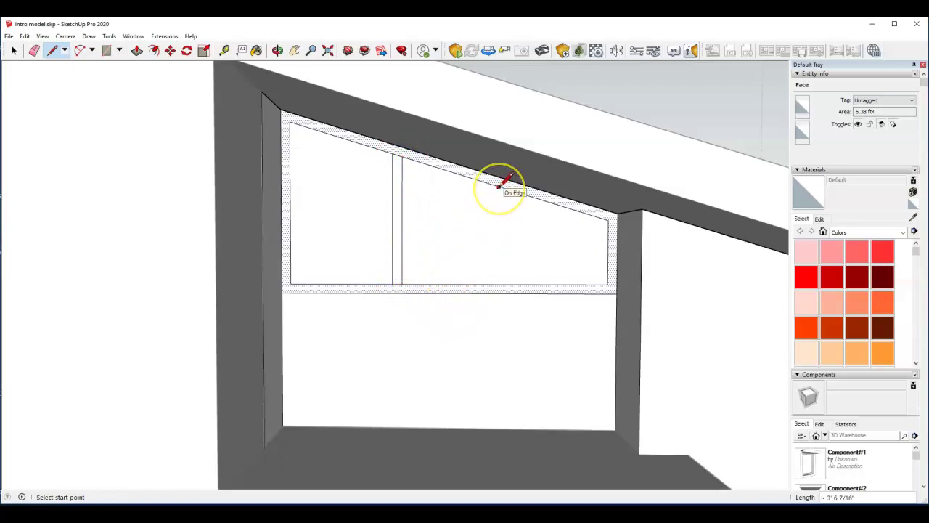
pyautogui.moveTo(501, 188); pyautogui.dragTo(508, 280)
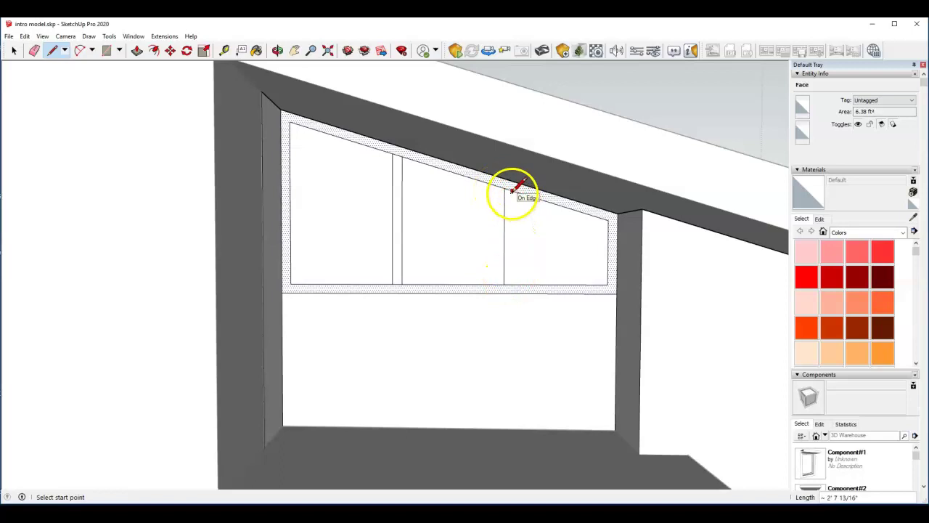
pyautogui.moveTo(512, 188); pyautogui.dragTo(512, 283)
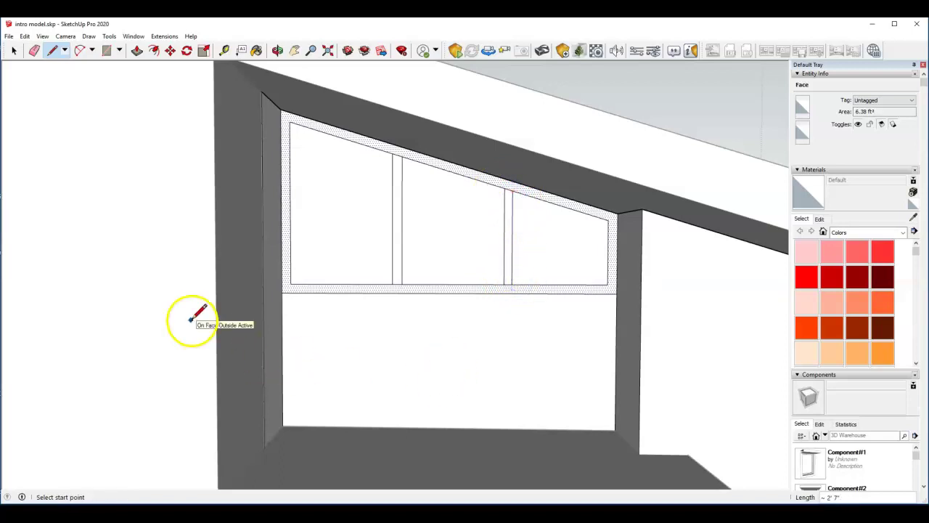
pyautogui.moveTo(446, 312); pyautogui.dragTo(387, 301, button='middle')
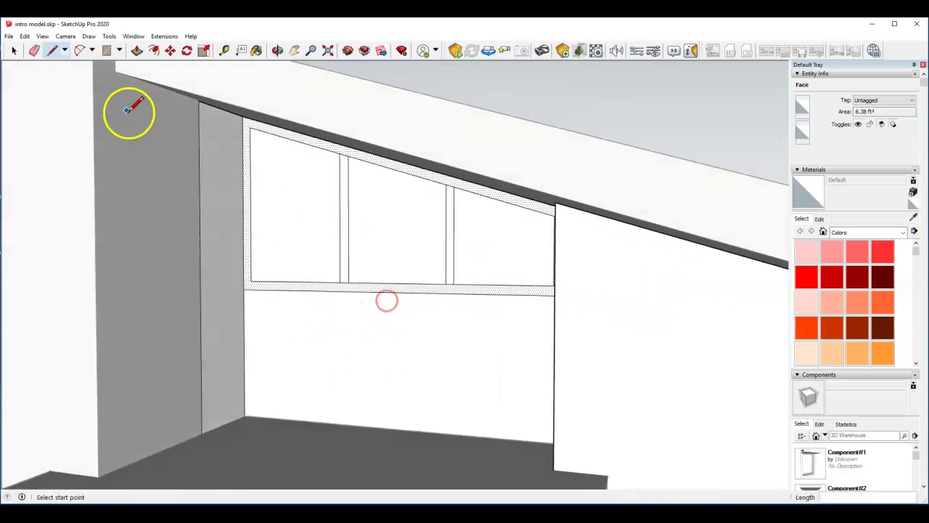
# Push the left, middle and right panes into the wall by the same depth
pyautogui.click(136, 49)
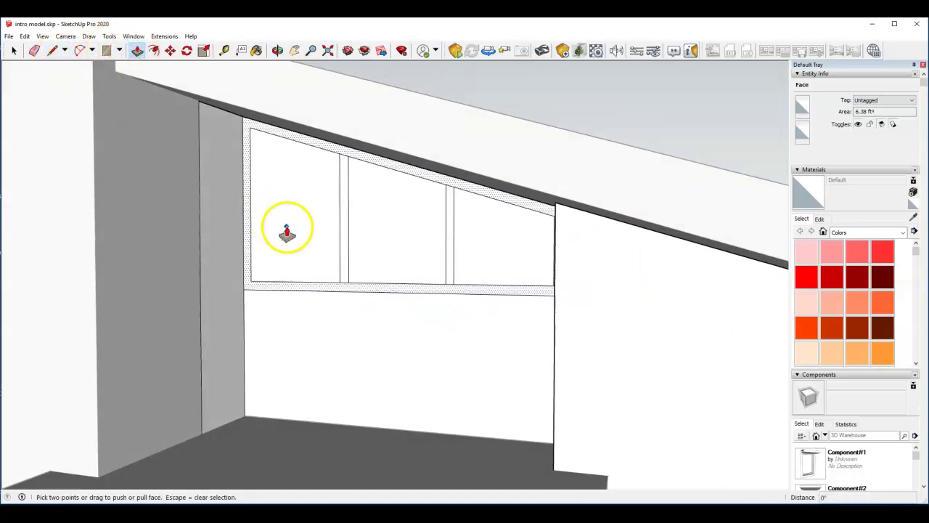
pyautogui.click(284, 223)
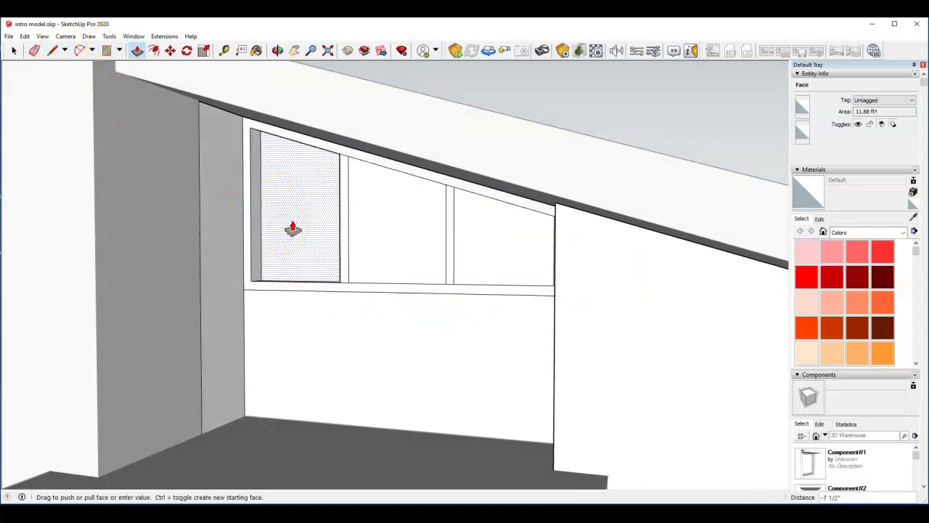
pyautogui.click(295, 226)
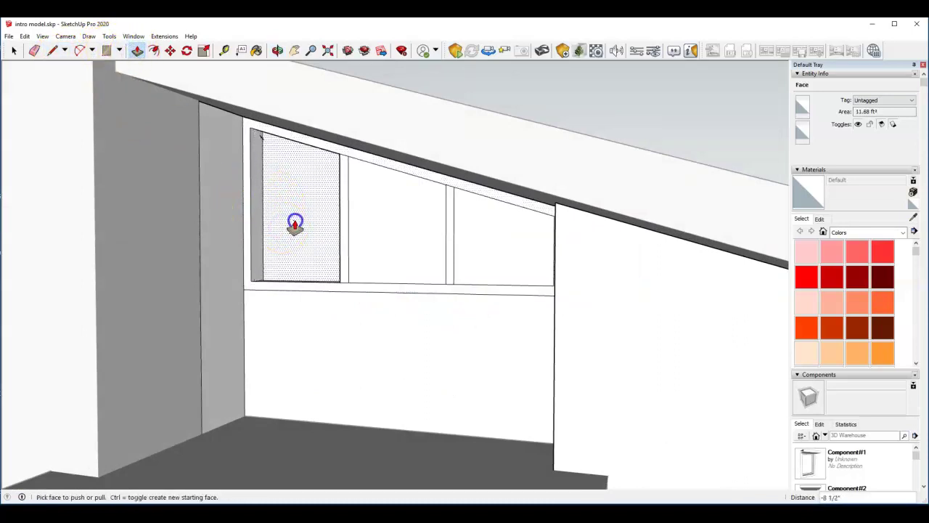
pyautogui.doubleClick(388, 245)
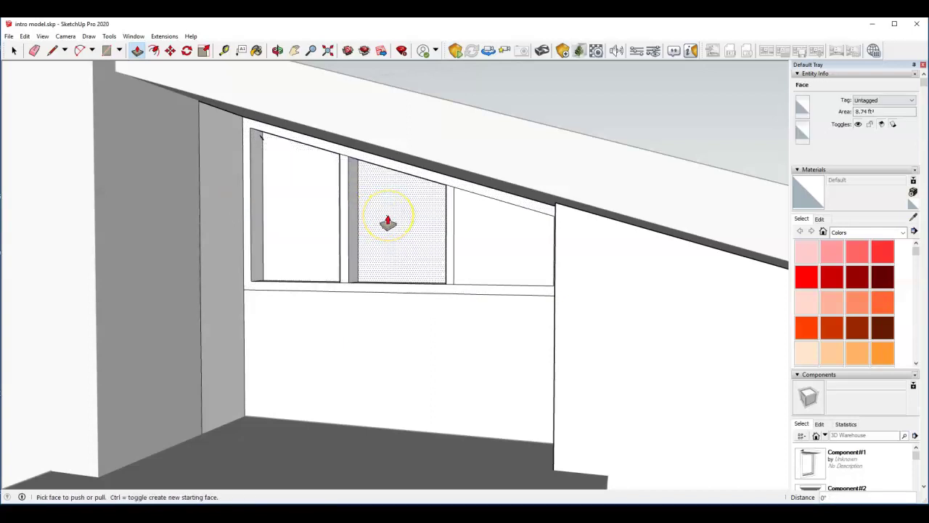
pyautogui.click(516, 249)
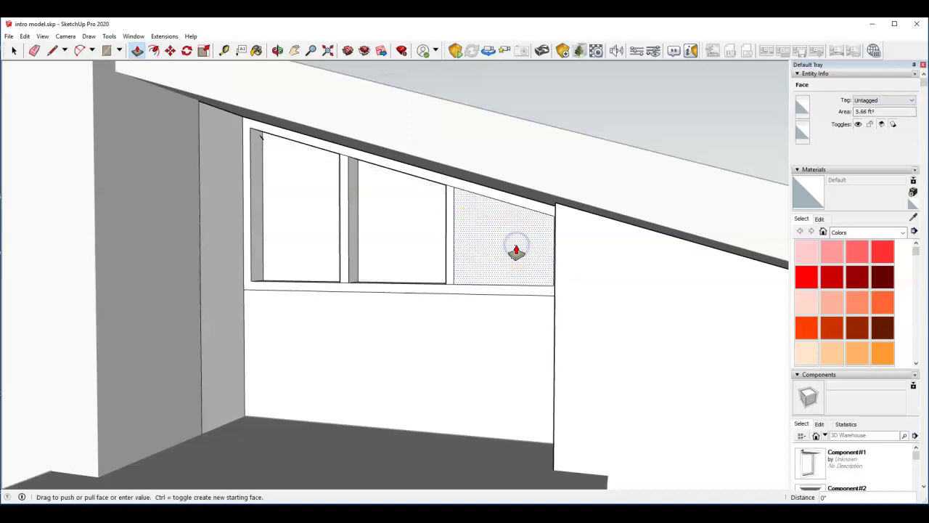
pyautogui.click(481, 259)
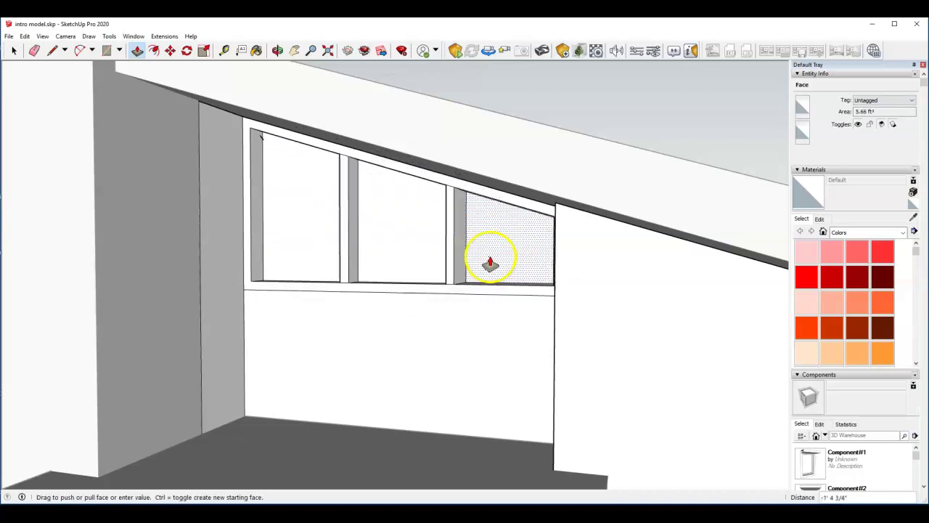
pyautogui.moveTo(482, 260); pyautogui.dragTo(518, 251, button='middle')
pyautogui.moveTo(518, 252); pyautogui.dragTo(498, 214)
pyautogui.moveTo(498, 214); pyautogui.dragTo(469, 264, button='middle')
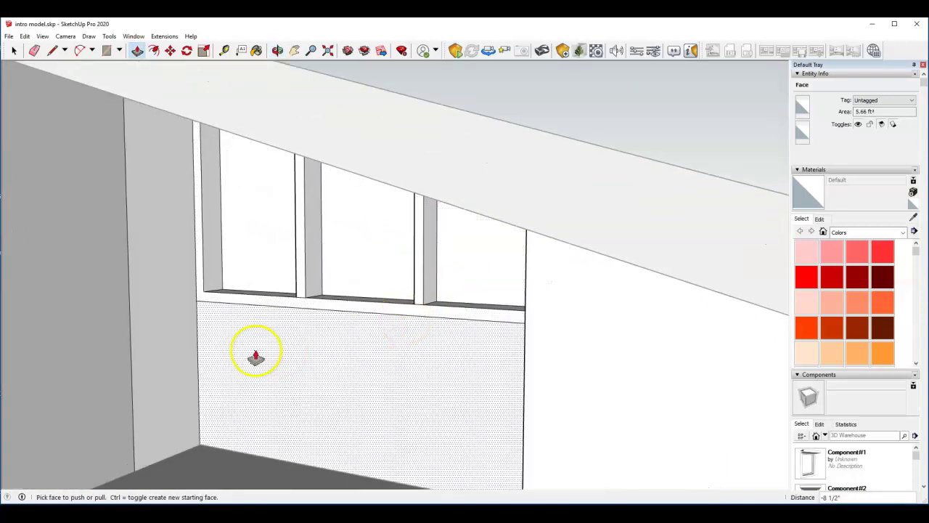
pyautogui.scroll(3, 232, 294)
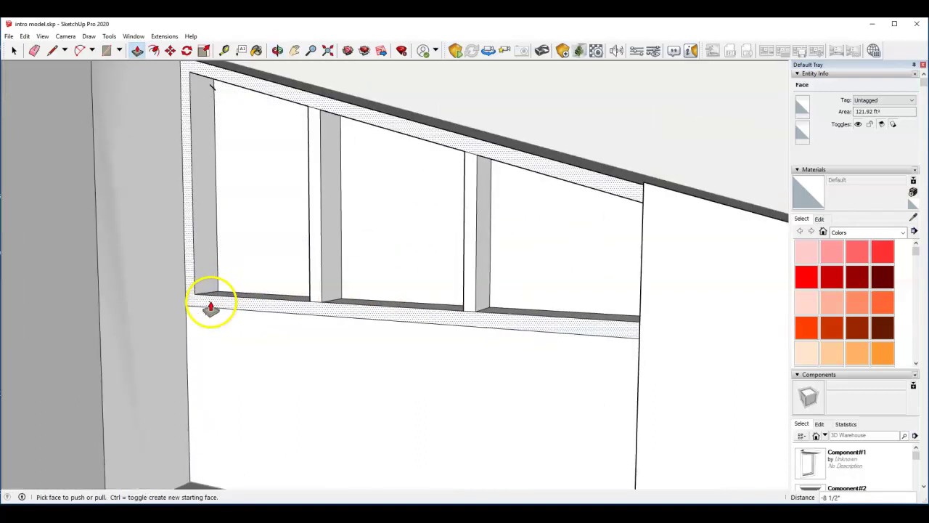
# Push back the window-frame face and thin both the left and right mullions
pyautogui.click(210, 307)
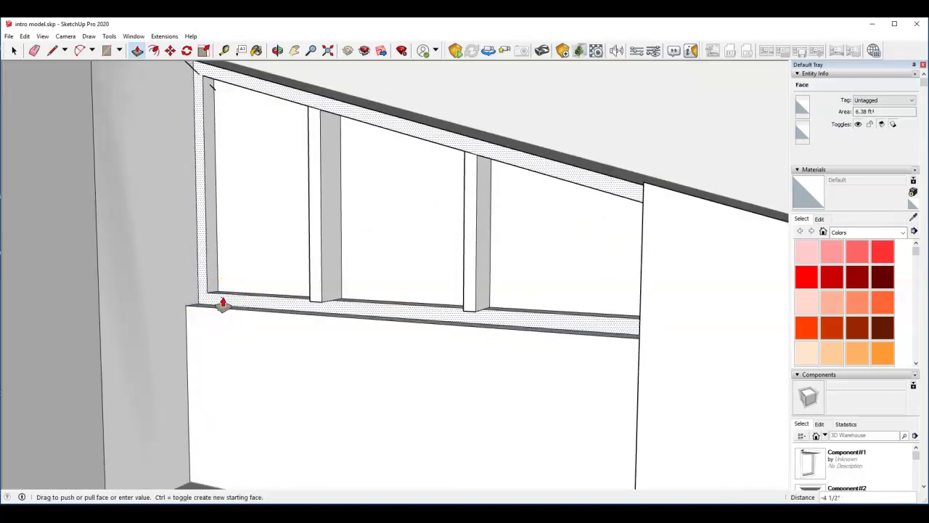
pyautogui.click(229, 303)
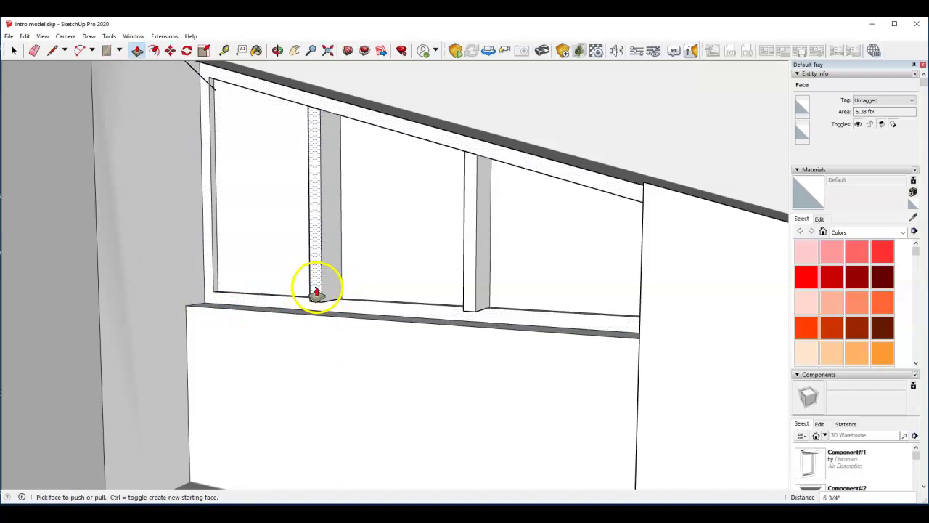
pyautogui.click(315, 293)
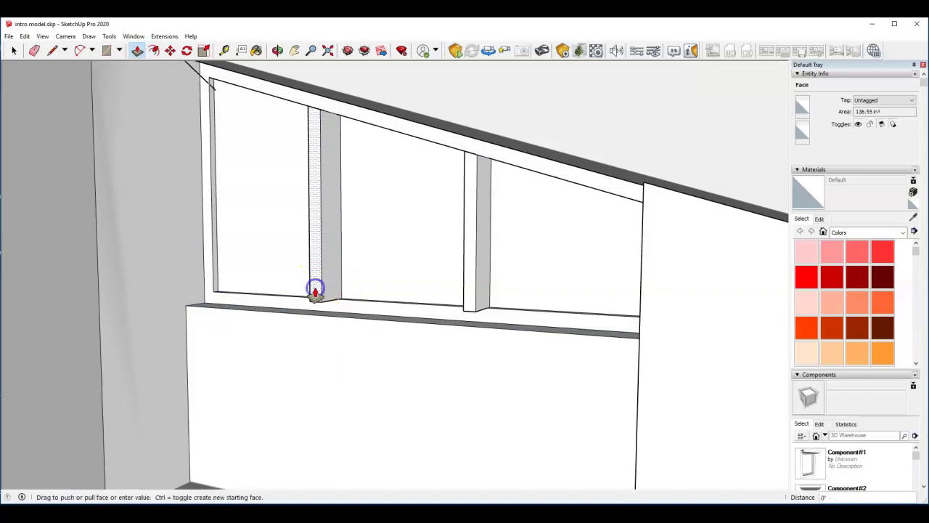
pyautogui.click(342, 314)
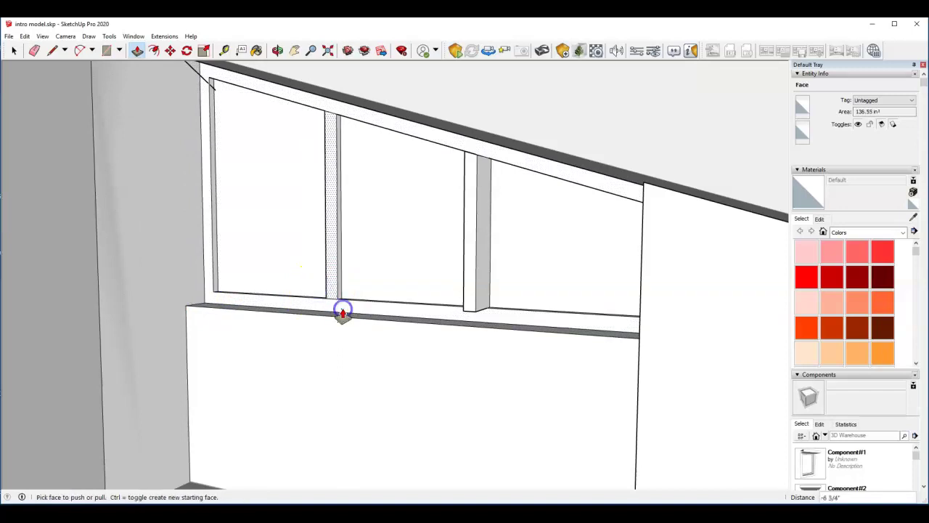
pyautogui.click(469, 297)
pyautogui.click(490, 317)
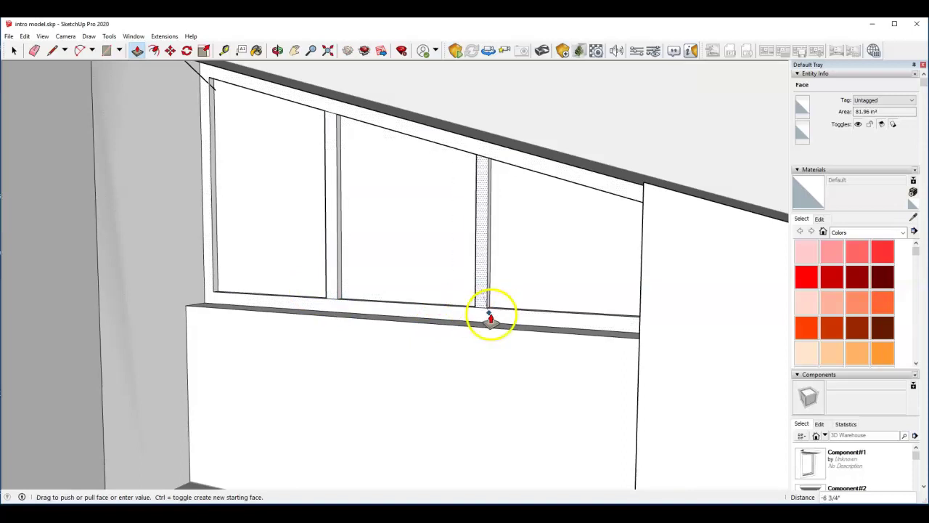
pyautogui.moveTo(496, 316); pyautogui.dragTo(414, 249, button='middle')
pyautogui.scroll(3, 284, 135)
pyautogui.scroll(4, 305, 131)
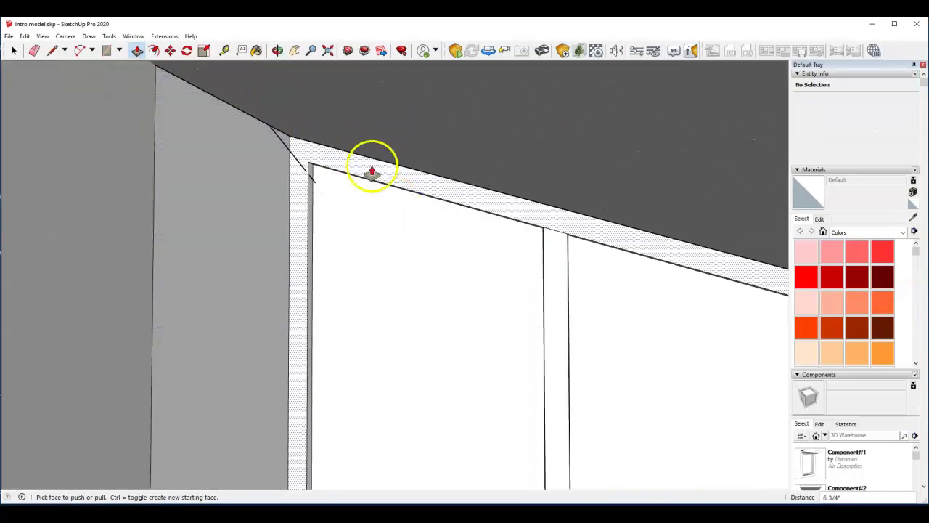
pyautogui.click(14, 51)
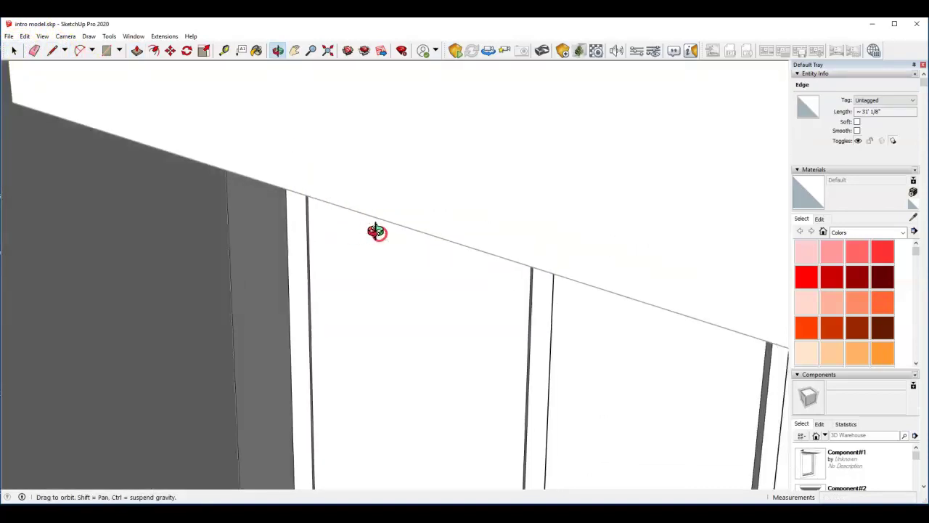
pyautogui.moveTo(376, 230); pyautogui.dragTo(369, 305)
pyautogui.press('space')
pyautogui.scroll(5, 376, 319)
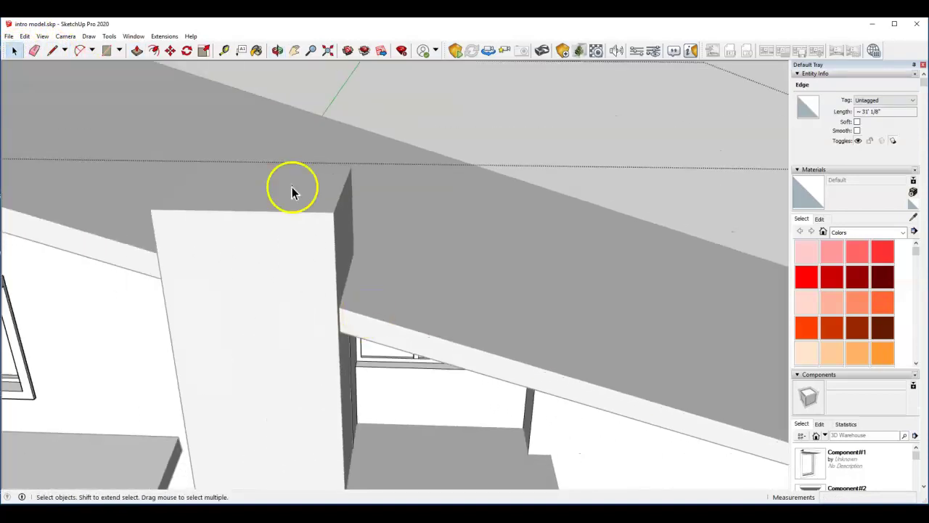
pyautogui.moveTo(311, 262); pyautogui.dragTo(186, 67, button='middle')
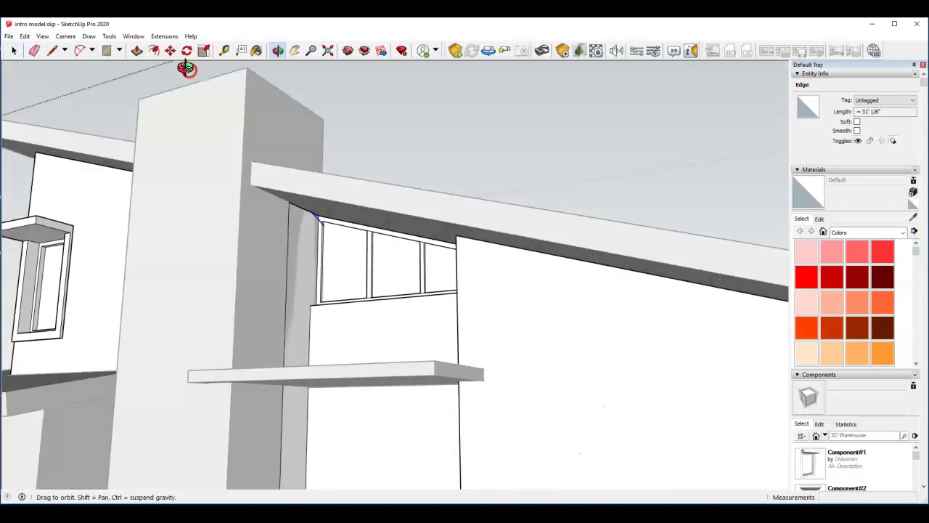
pyautogui.scroll(3, 296, 214)
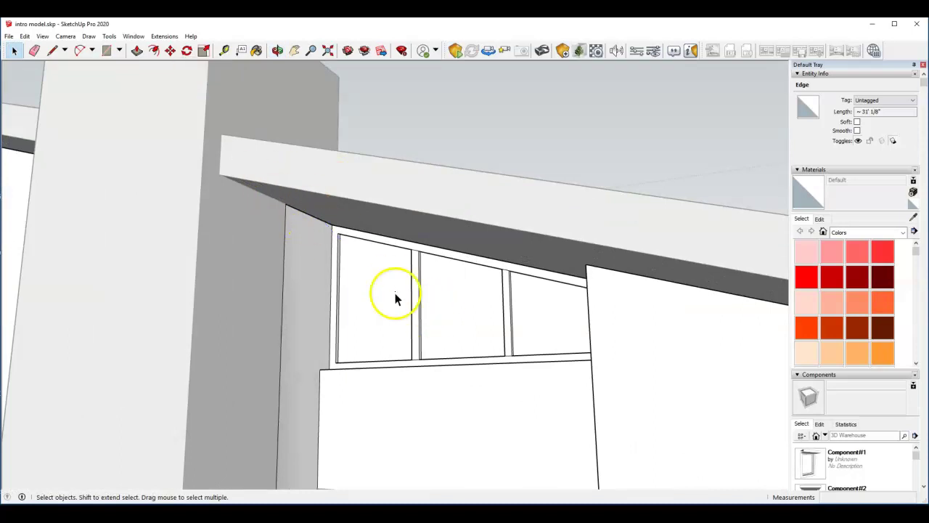
pyautogui.moveTo(394, 296); pyautogui.dragTo(435, 398, button='middle')
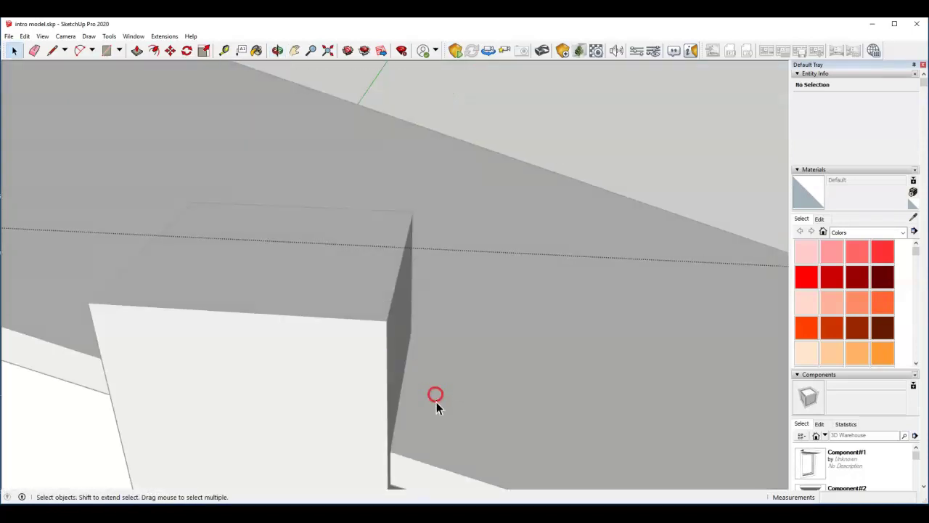
pyautogui.scroll(-2, 436, 397)
pyautogui.moveTo(375, 378); pyautogui.dragTo(344, 164, button='middle')
pyautogui.scroll(-2, 453, 305)
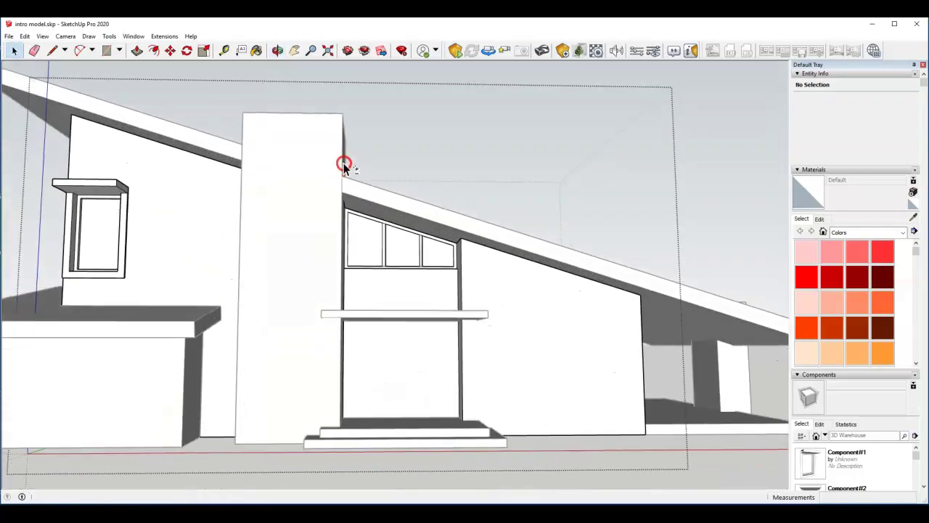
pyautogui.click(422, 346)
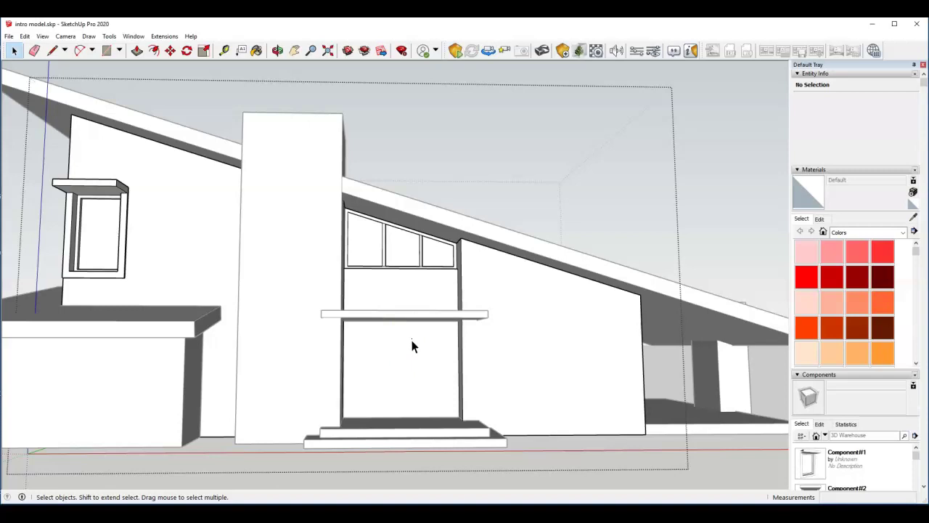
pyautogui.click(183, 209)
pyautogui.moveTo(413, 263); pyautogui.dragTo(342, 290, button='middle')
pyautogui.scroll(-5, 394, 307)
pyautogui.moveTo(394, 307); pyautogui.dragTo(348, 265, button='middle')
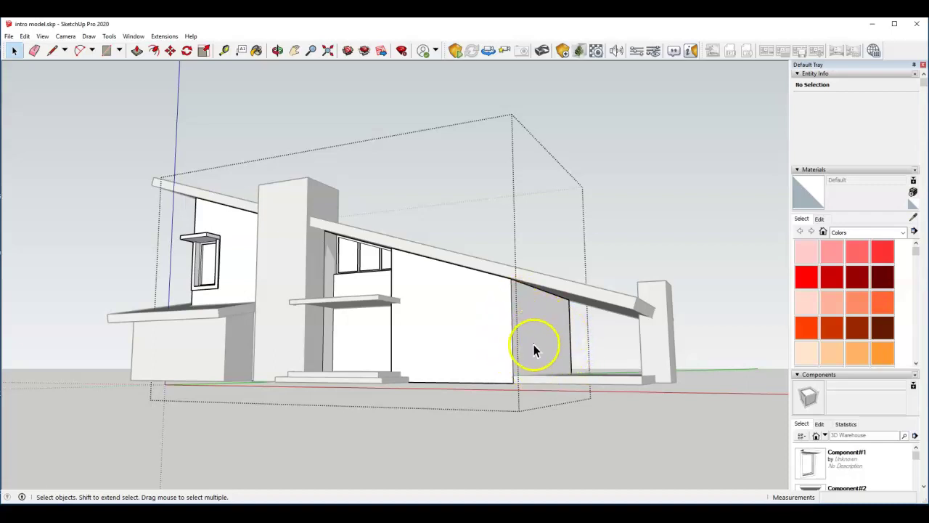
# Orbit to review the house and roof, then close the house group's editing context
pyautogui.moveTo(347, 308); pyautogui.dragTo(509, 368, button='middle')
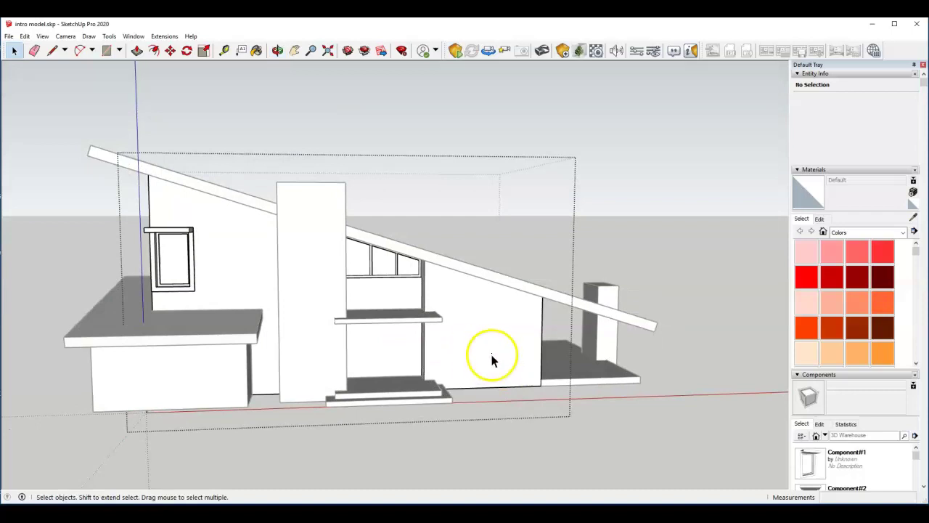
pyautogui.moveTo(492, 359); pyautogui.dragTo(346, 348, button='middle')
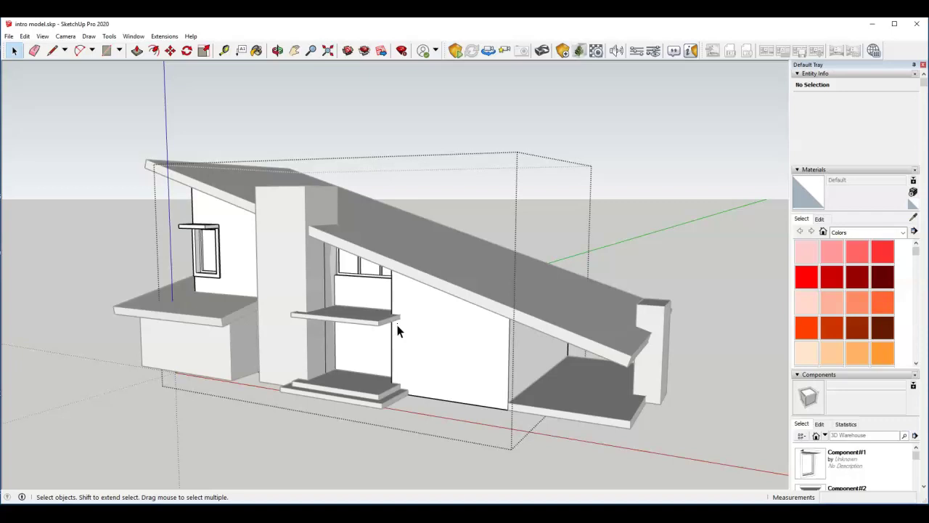
pyautogui.click(135, 231)
pyautogui.click(362, 309)
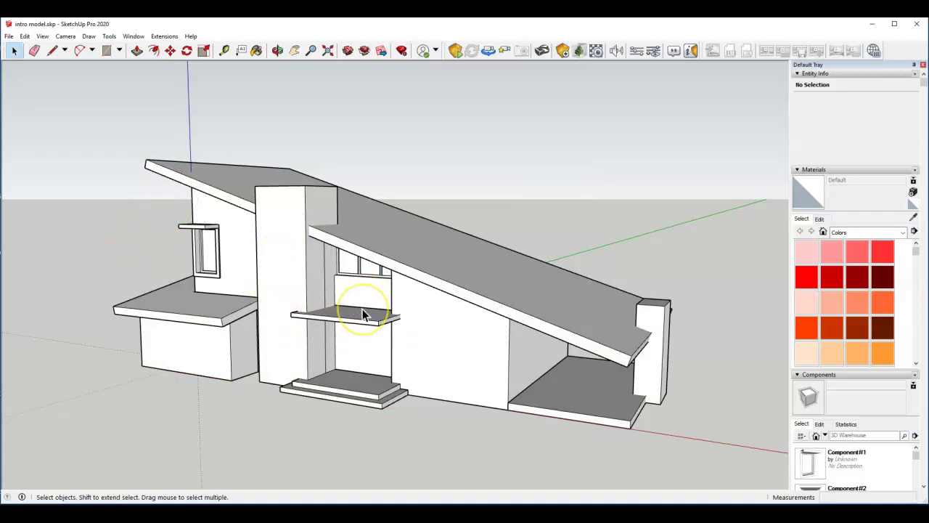